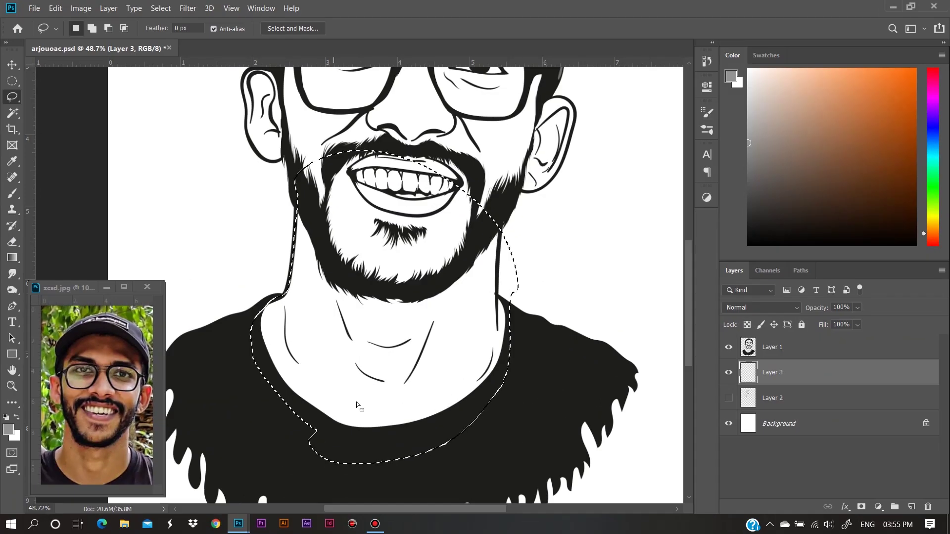
Fill the face, ears and neck selection on Layer 3 with flat light grey
scroll(253, 322, up, 5)
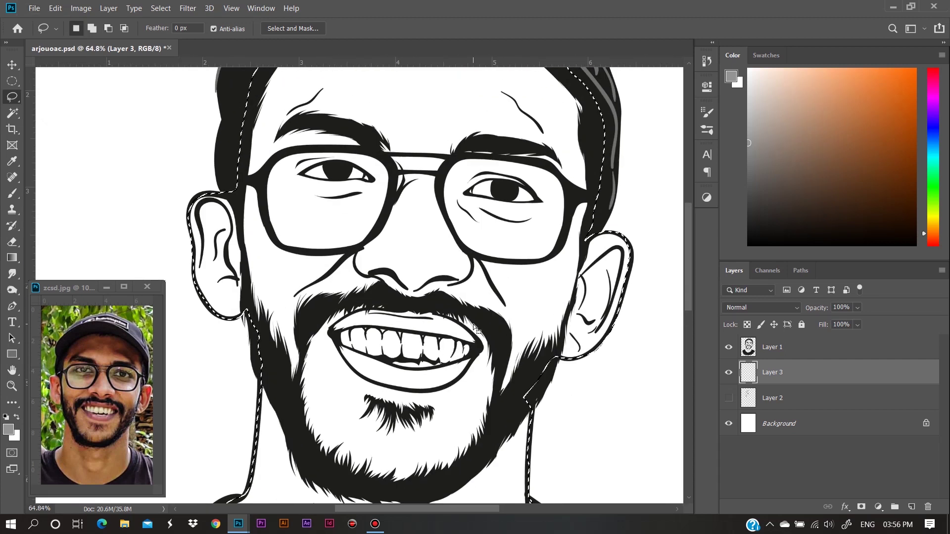
scroll(476, 352, down, 3)
click(749, 110)
key(alt+BackSpace)
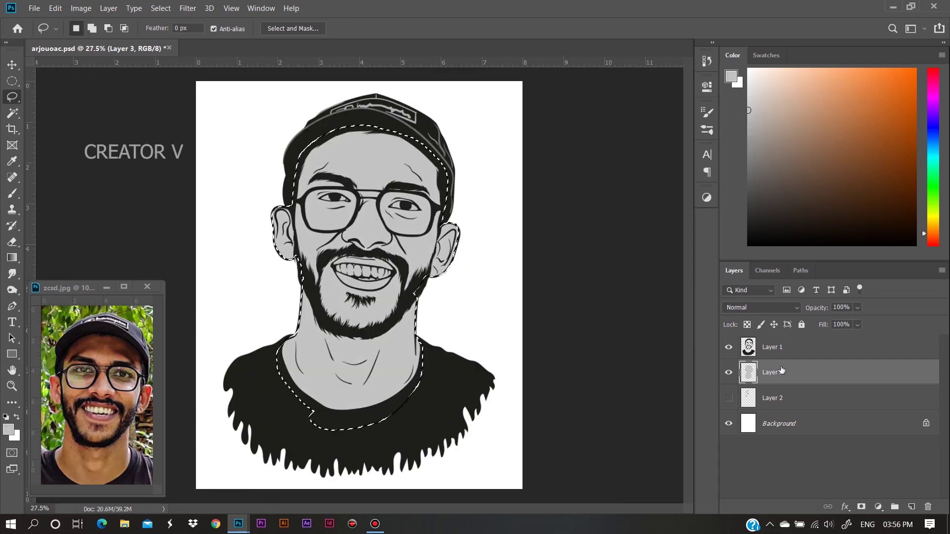
key(ctrl+d)
Add a new layer clipped to the grey fill and start brushing black shading on the neck
key(ctrl+shift+alt+n)
key(ctrl+alt+g)
key(b)
scroll(333, 357, up, 3)
key(d)
mouse_move(295, 284)
mouse_down()
mouse_move(278, 341)
mouse_move(283, 450)
mouse_move(322, 376)
mouse_move(421, 475)
mouse_up()
Paint soft grey shading over the neck, chin, cheeks, forehead and around the eyes
key(bracketright)
key(bracketright)
key(bracketright)
drag(277, 307, 425, 278)
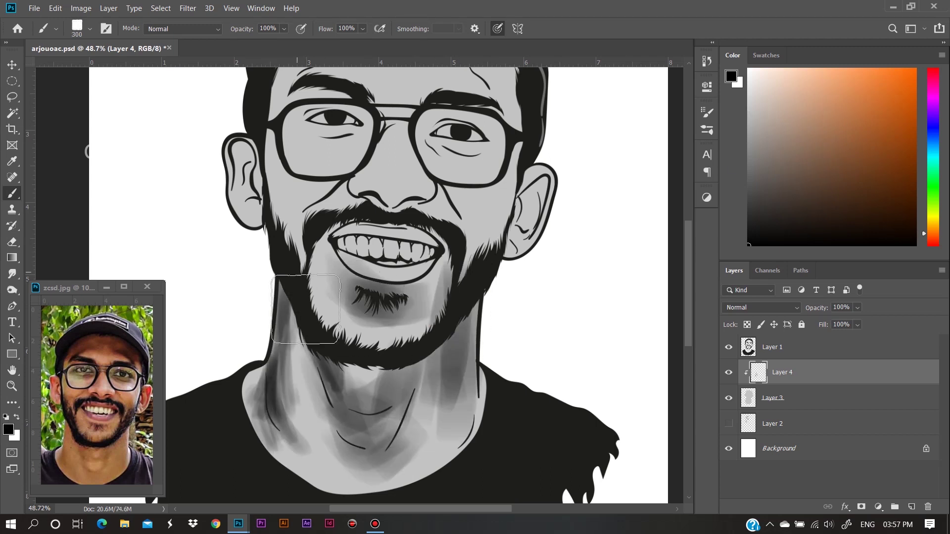
scroll(445, 365, up, 3)
drag(445, 366, 524, 403)
drag(342, 208, 446, 198)
mouse_move(475, 228)
mouse_down()
mouse_move(347, 277)
mouse_move(519, 309)
mouse_up()
alt+scroll(519, 309, up, 2)
drag(254, 339, 341, 367)
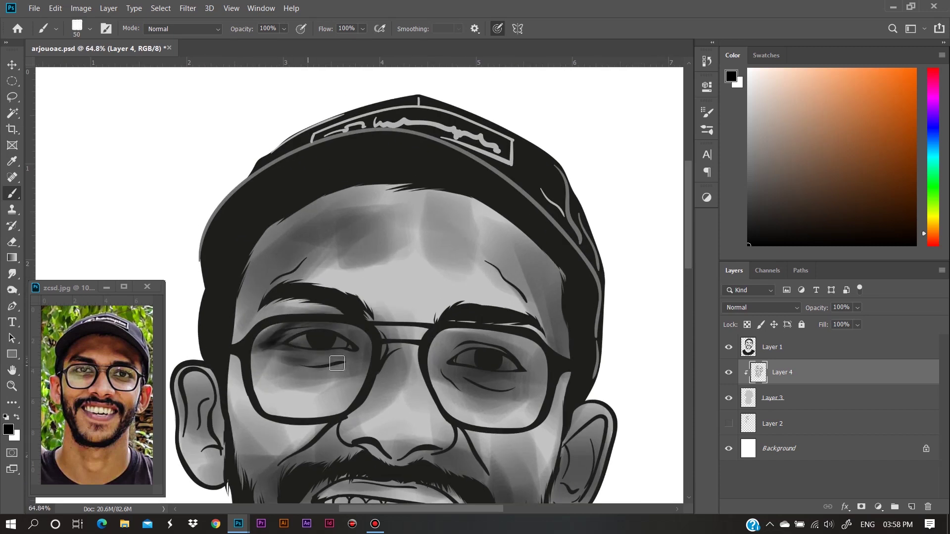
Resize the brush and darken the shadows under the left eye and around the right eye
right_click(396, 313)
key(Escape)
key(bracketleft)
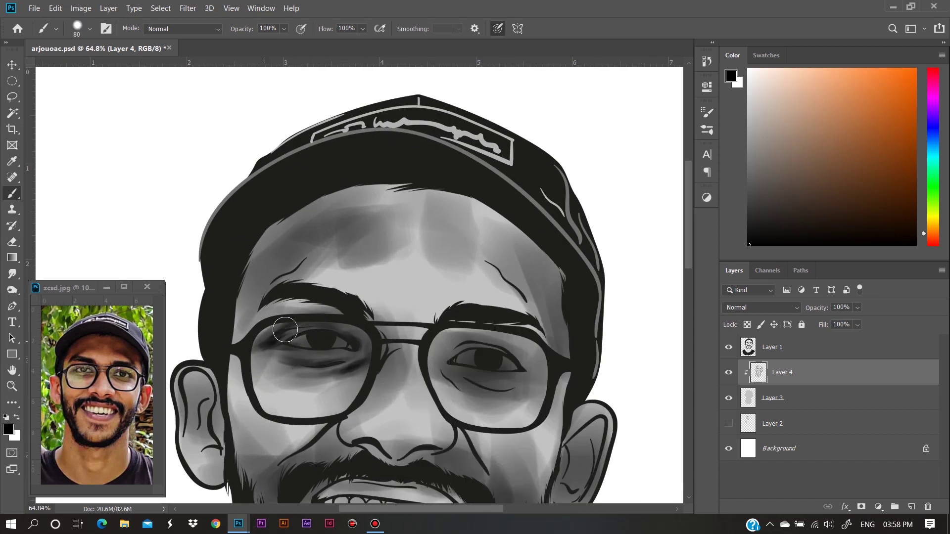
key(bracketright)
key(bracketright)
key(bracketright)
drag(365, 376, 322, 368)
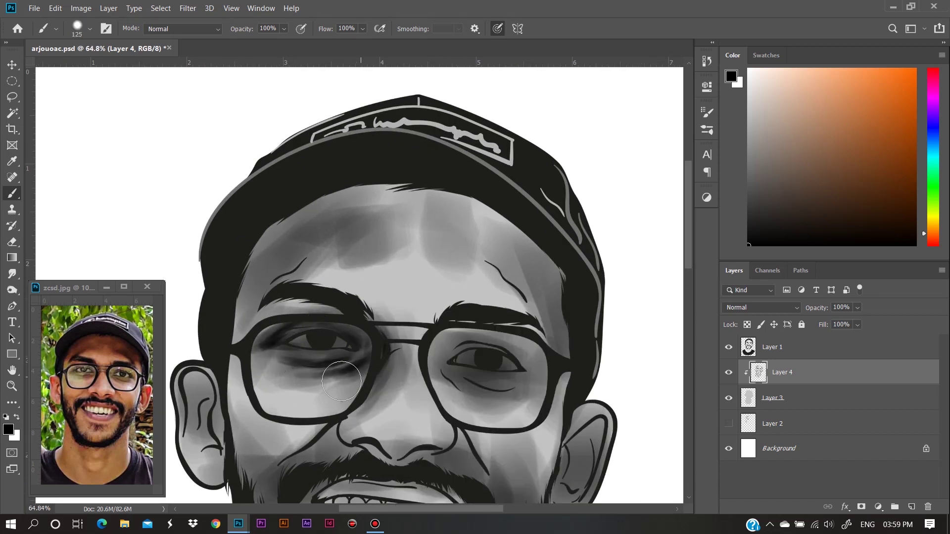
drag(446, 354, 516, 385)
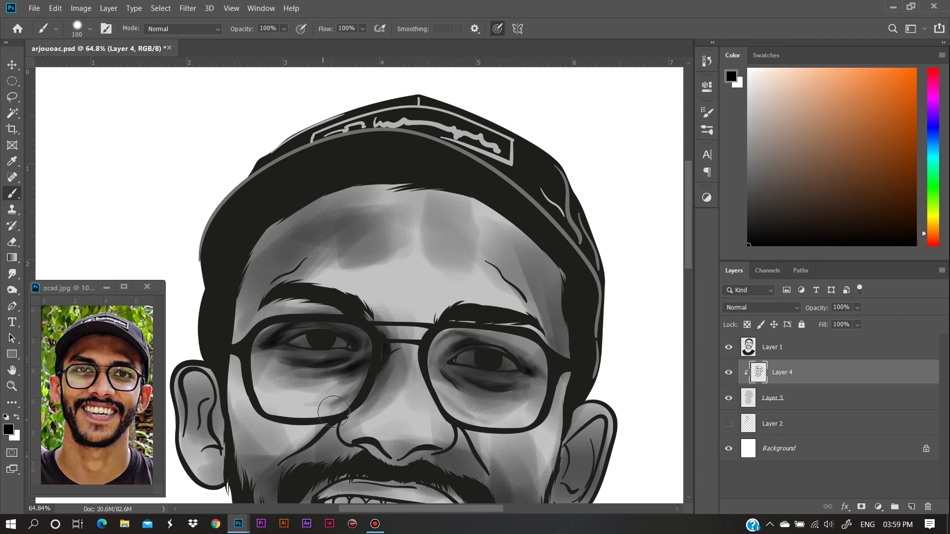
Deepen the forehead shading under the cap, between the brows and over the right brow
key(bracketright)
key(bracketright)
key(bracketright)
drag(336, 232, 274, 246)
key(bracketleft)
key(bracketleft)
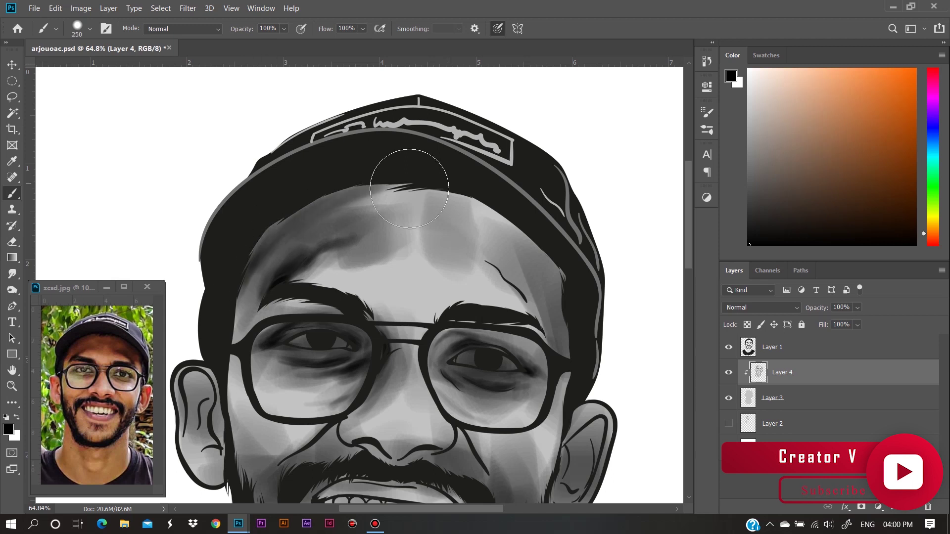
drag(297, 208, 537, 314)
key(bracketright)
key(bracketright)
key(bracketright)
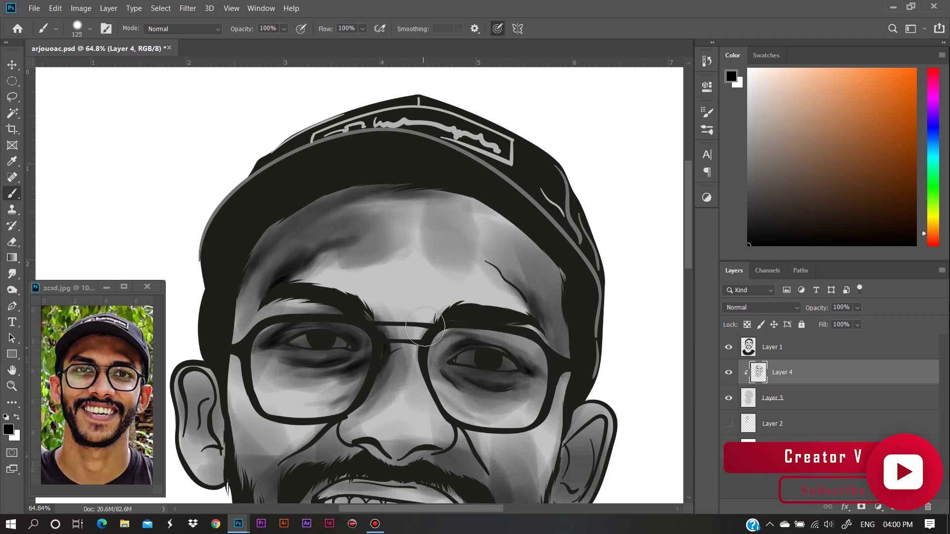
mouse_move(426, 327)
mouse_down()
mouse_move(436, 195)
mouse_move(371, 251)
mouse_move(347, 233)
mouse_up()
mouse_move(475, 232)
mouse_down()
mouse_move(462, 240)
mouse_move(415, 218)
mouse_move(317, 322)
mouse_up()
scroll(316, 322, down, 3)
key(bracketright)
key(bracketright)
key(bracketright)
Deepen the shadows on the right cheek, the nose and the chin
mouse_move(224, 214)
mouse_down()
mouse_move(499, 212)
mouse_move(510, 381)
mouse_move(464, 311)
mouse_up()
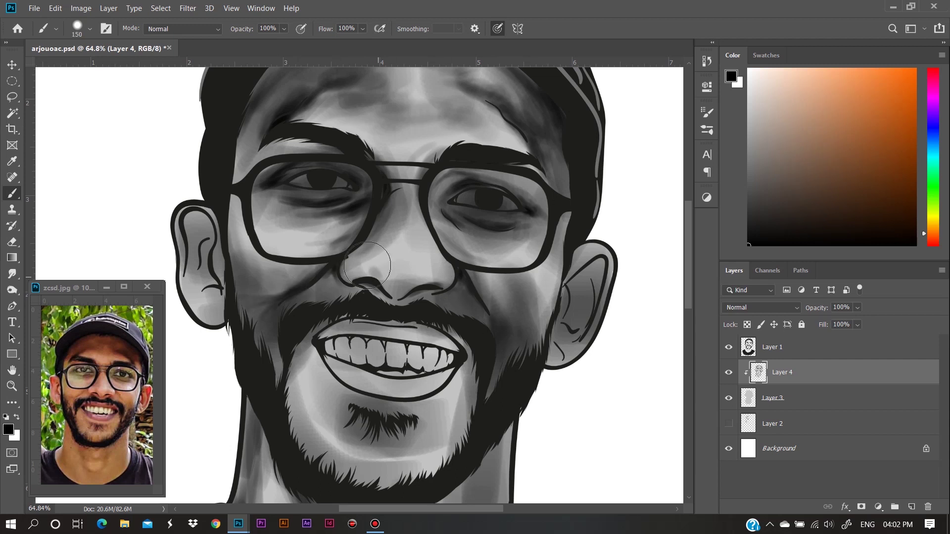
drag(367, 266, 391, 296)
drag(429, 247, 376, 237)
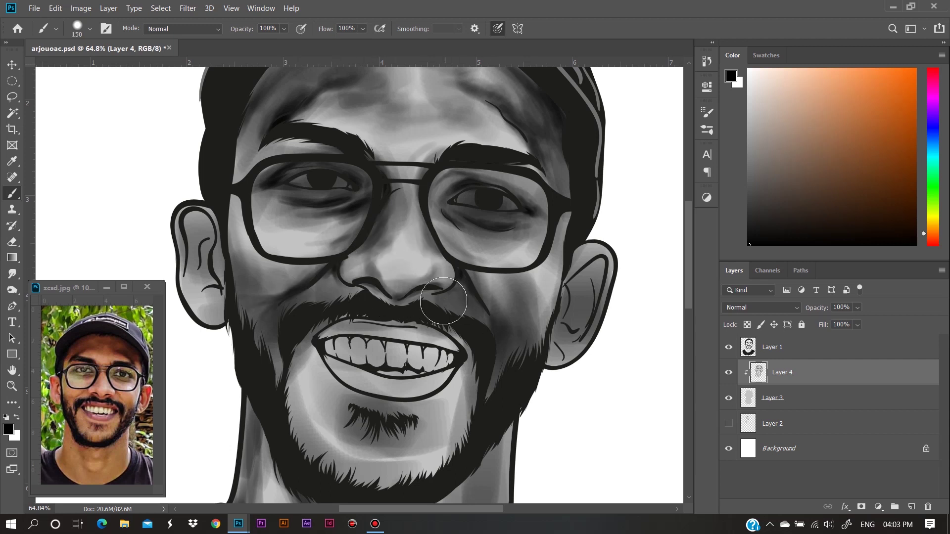
scroll(301, 329, down, 3)
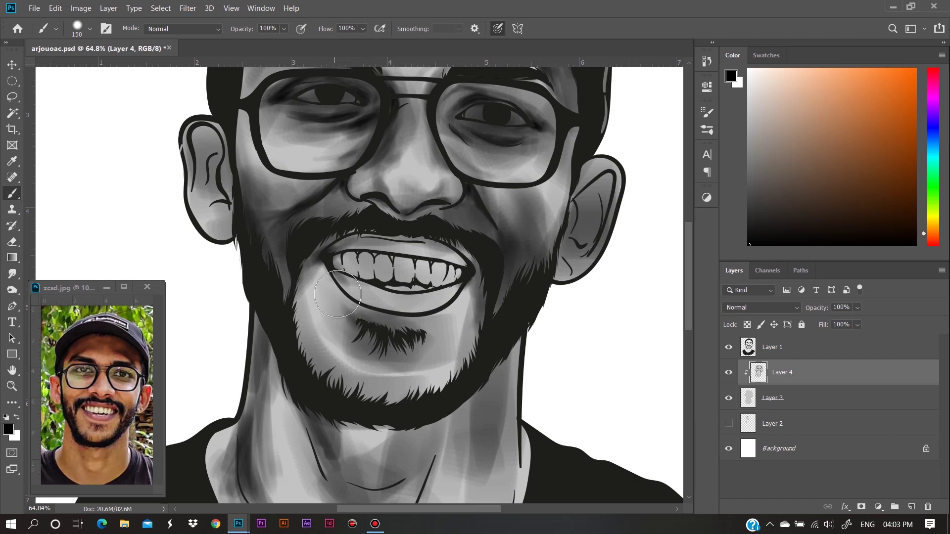
drag(412, 334, 322, 376)
scroll(224, 229, up, 3)
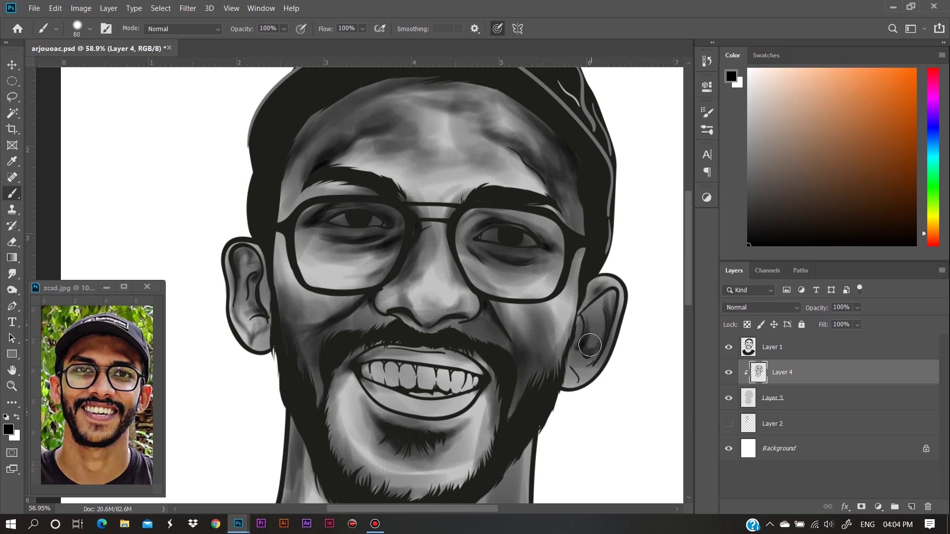
scroll(572, 372, down, 3)
Darken the neck with a larger brush and switch to light grey for highlights
key(bracketright)
key(bracketright)
key(bracketright)
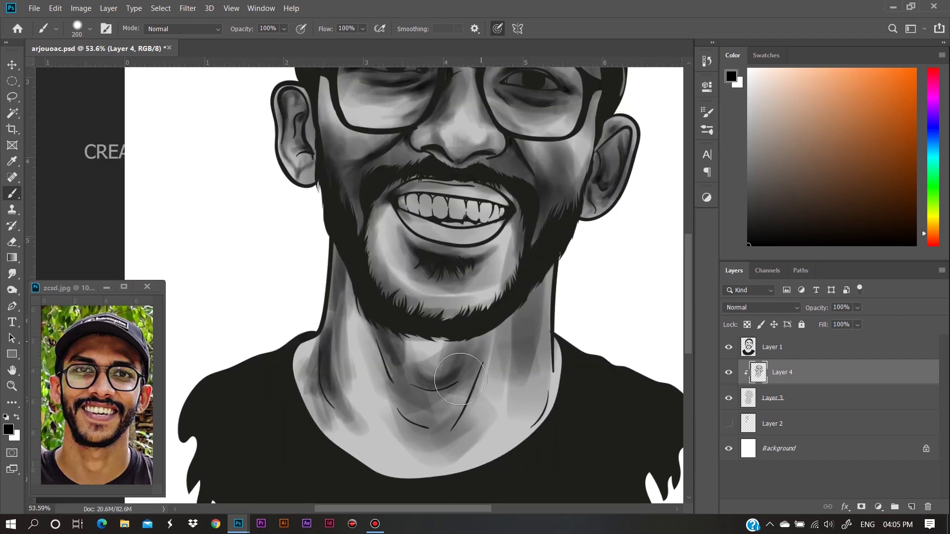
drag(396, 378, 346, 421)
key(bracketright)
key(bracketright)
key(bracketright)
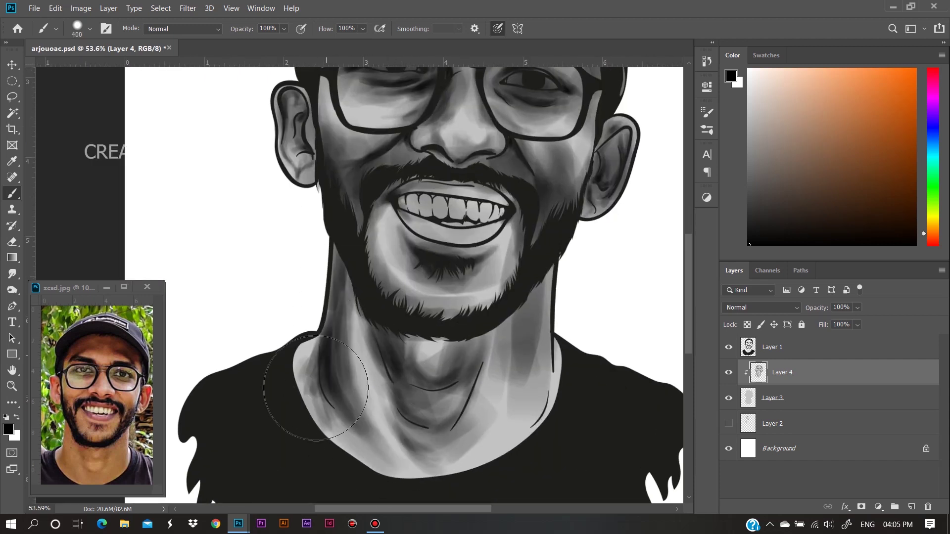
scroll(517, 304, down, 2)
scroll(517, 304, up, 2)
click(748, 127)
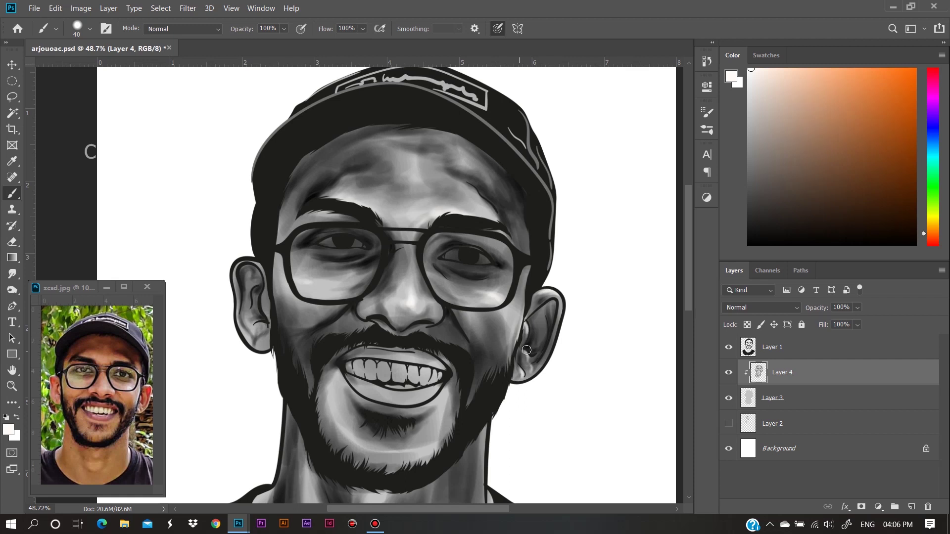
scroll(376, 449, down, 1)
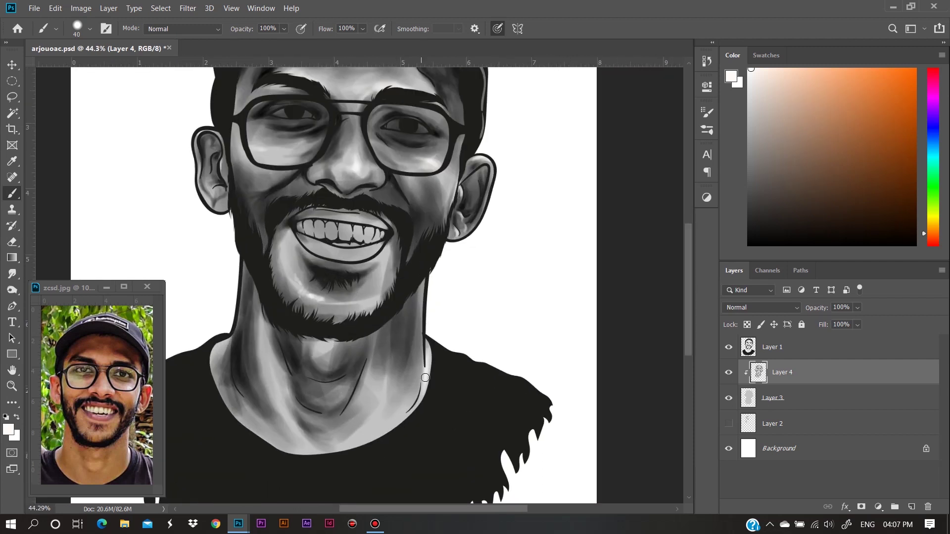
Choose the Smudge tool and set its Strength to 5%
scroll(239, 305, down, 2)
key(r)
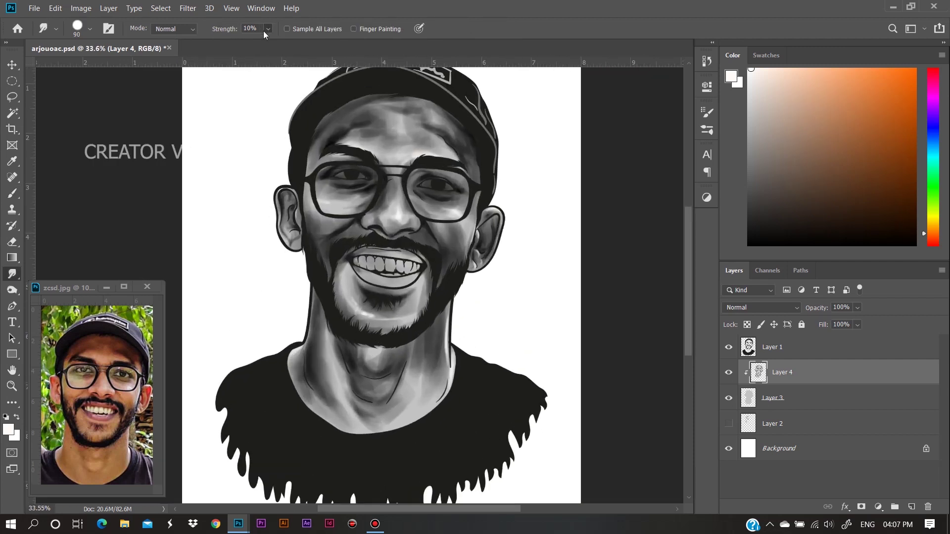
drag(264, 31, 261, 32)
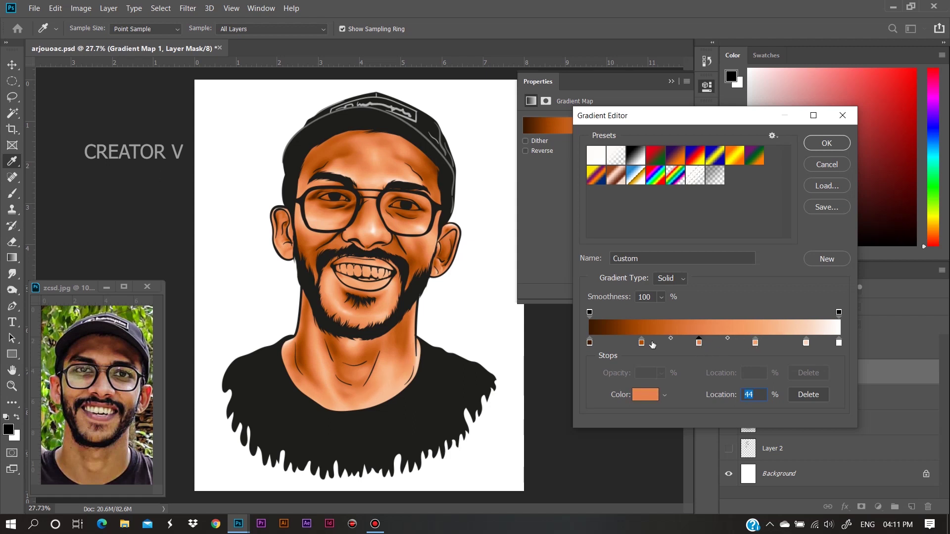
Move the brown gradient map stop to 26%
drag(641, 342, 654, 343)
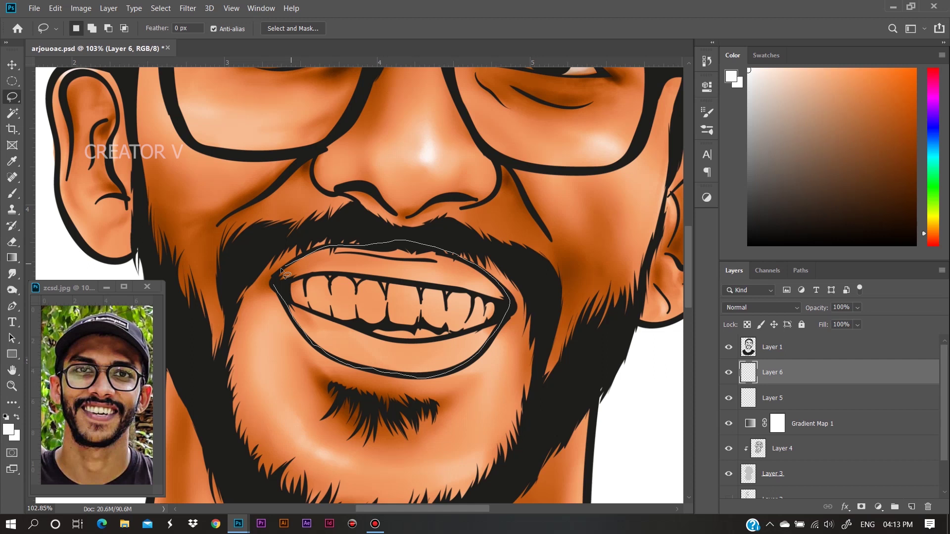
Fill the mouth selection with a pink-red colour
drag(286, 275, 278, 283)
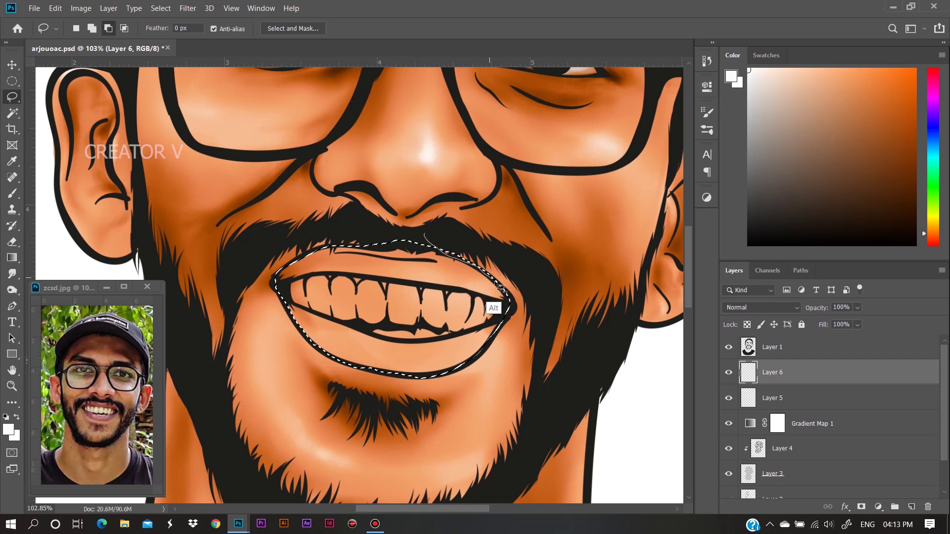
key(b)
click(933, 70)
click(834, 116)
key(alt+BackSpace)
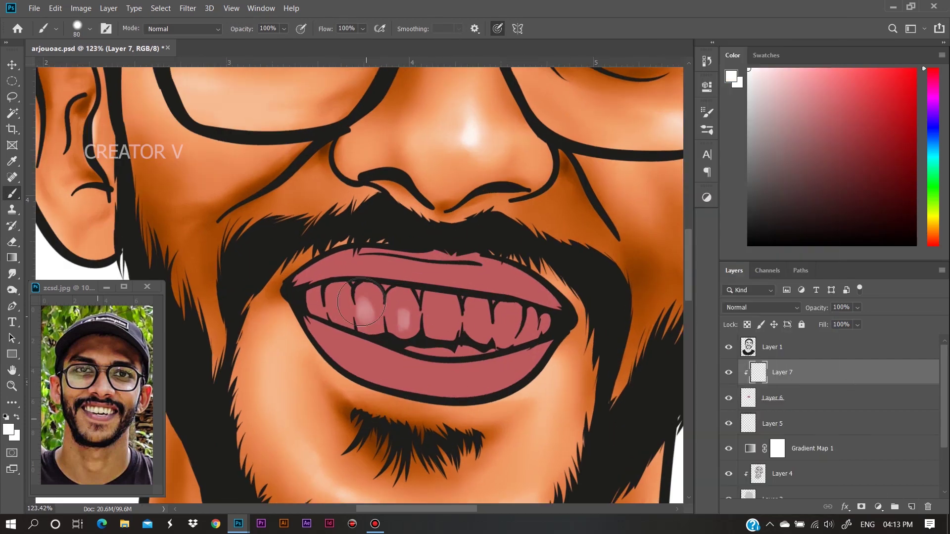
Paint the teeth white and tint them pale cream
drag(362, 302, 495, 316)
drag(321, 307, 545, 321)
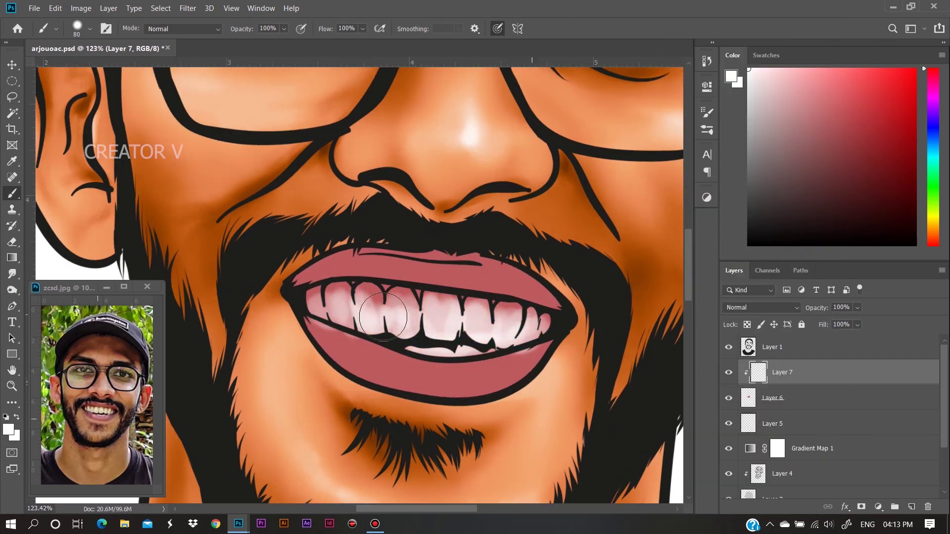
click(774, 70)
drag(317, 302, 431, 332)
Shade the upper lip, lower lip and mouth corners with dark maroon
alt+click(460, 369)
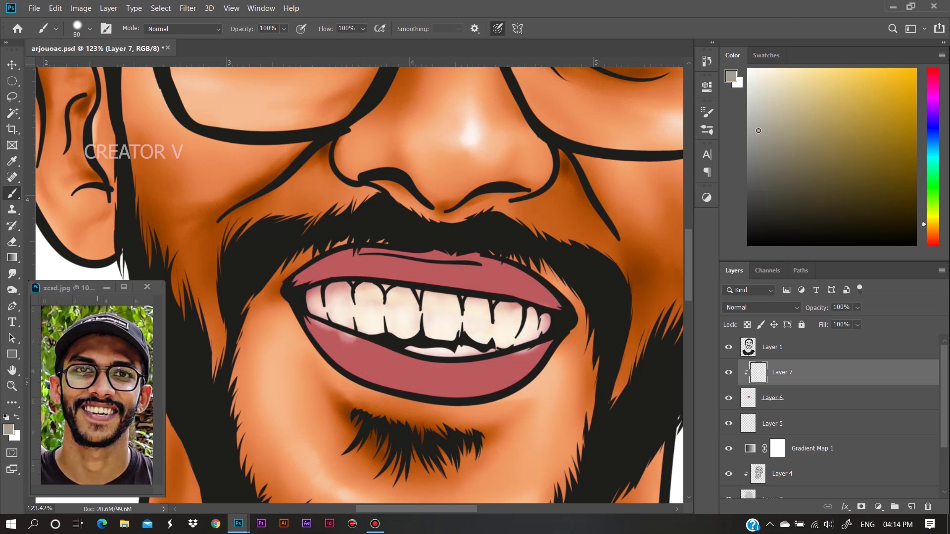
alt+click(388, 249)
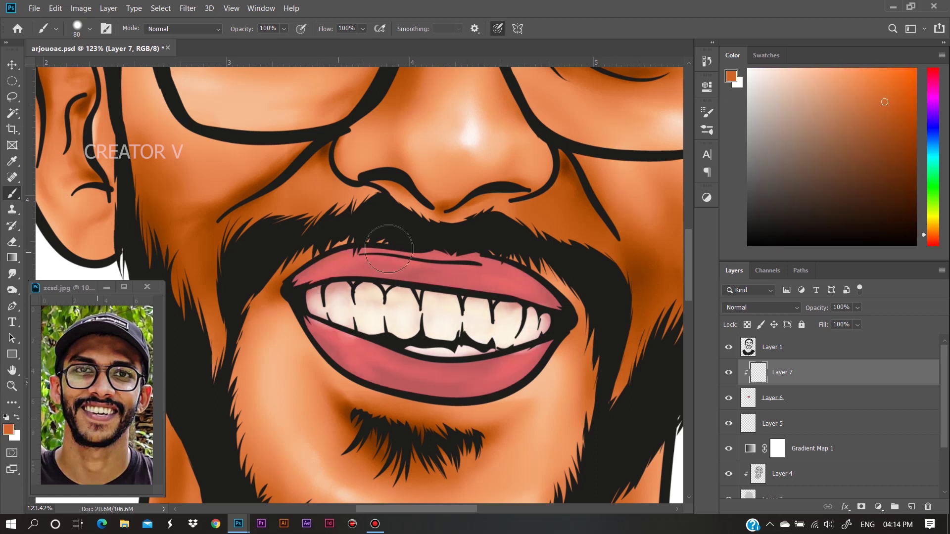
alt+click(517, 353)
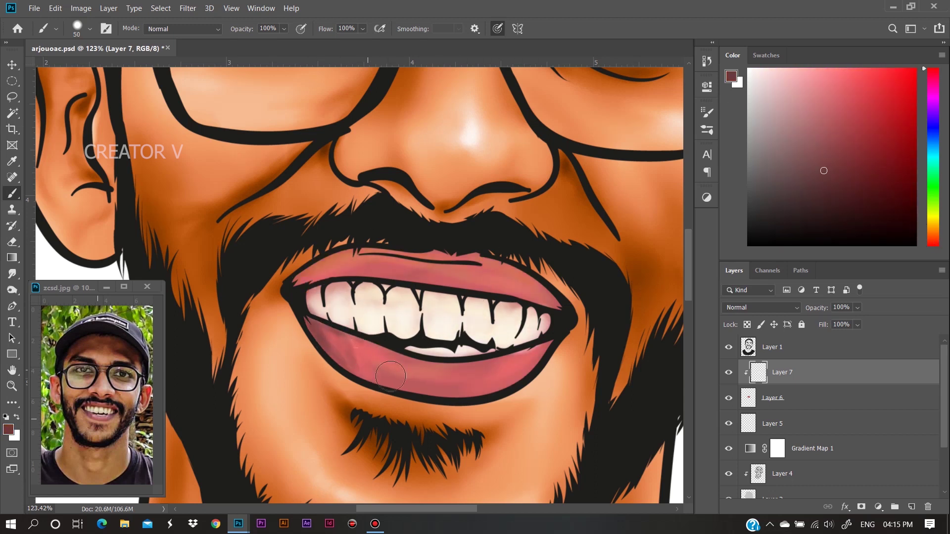
drag(391, 376, 520, 386)
drag(544, 347, 485, 386)
drag(386, 366, 519, 337)
key(bracketright)
key(bracketright)
drag(297, 277, 565, 311)
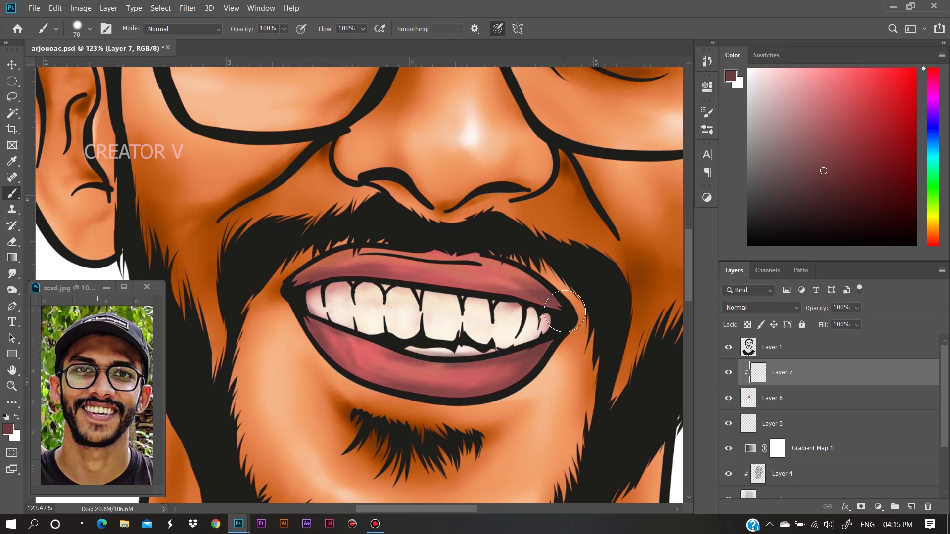
Pick darker maroon tones with a small brush for shading the gaps between teeth
scroll(564, 312, down, 5)
scroll(371, 273, up, 5)
scroll(97, 396, up, 3)
alt+click(341, 302)
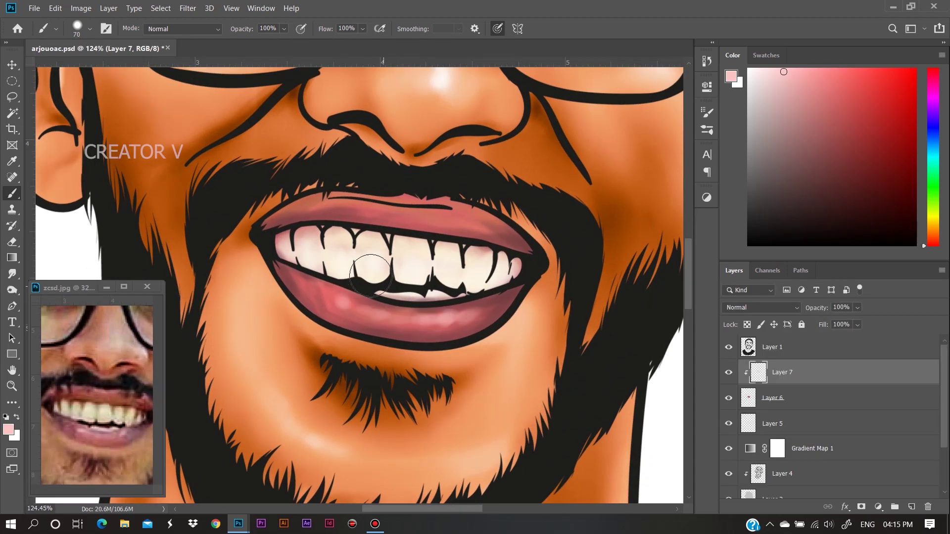
alt+click(337, 208)
alt+click(317, 213)
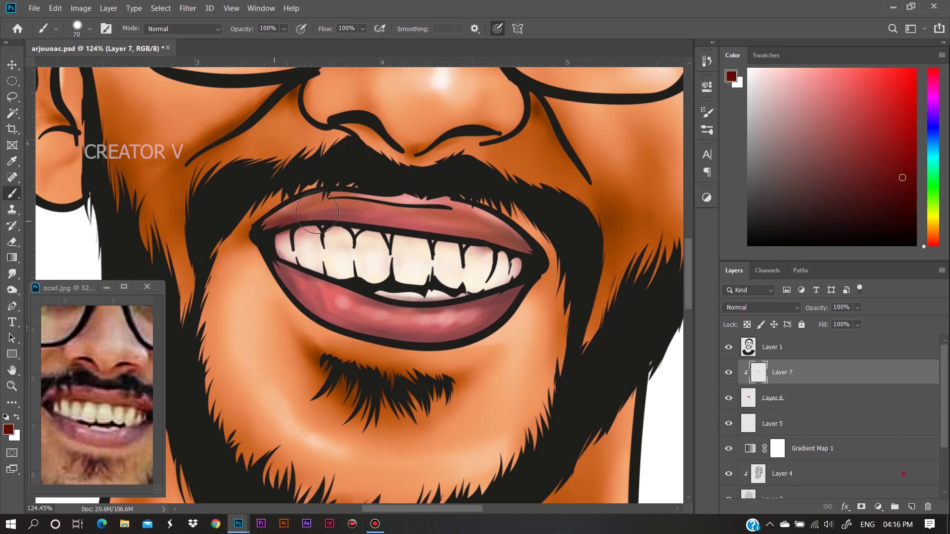
key(bracketleft)
key(bracketleft)
key(bracketleft)
alt+click(280, 220)
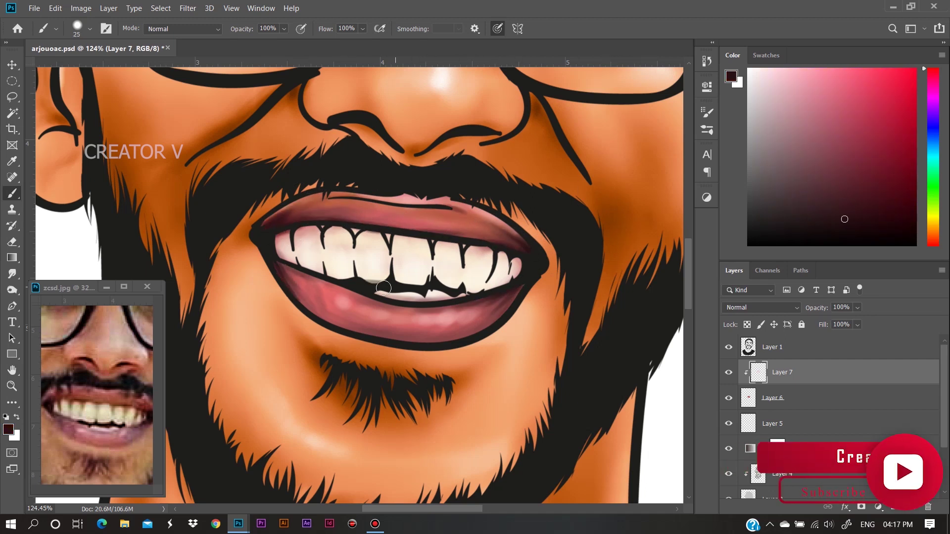
key(bracketleft)
key(bracketleft)
key(bracketleft)
alt+click(384, 232)
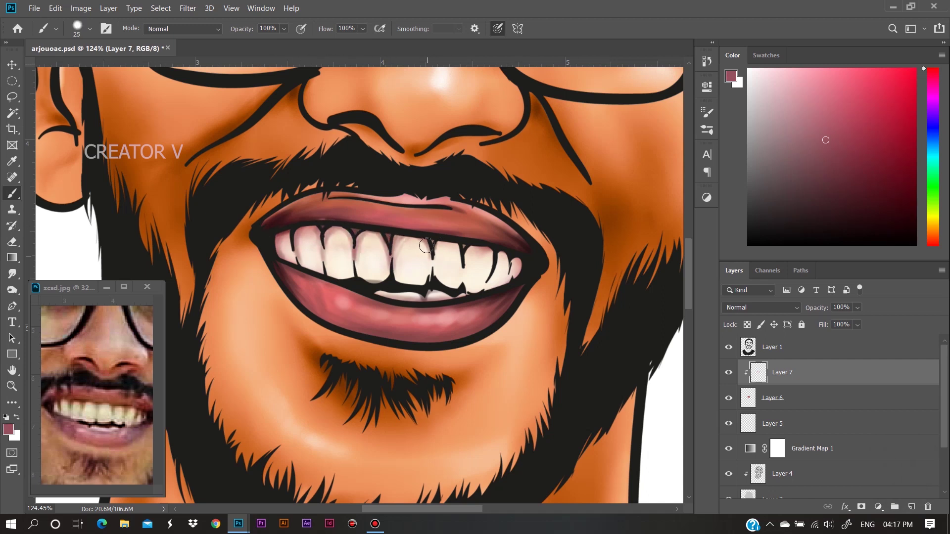
scroll(509, 262, down, 3)
alt+click(371, 334)
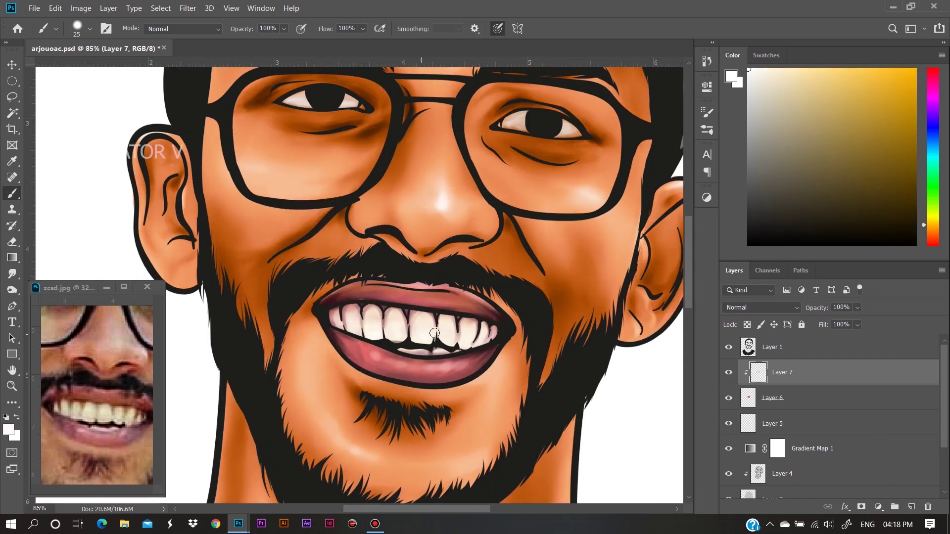
Smudge the teeth, then add a new layer with a 3100 px brush and default colours
scroll(354, 284, down, 5)
scroll(403, 303, up, 4)
key(r)
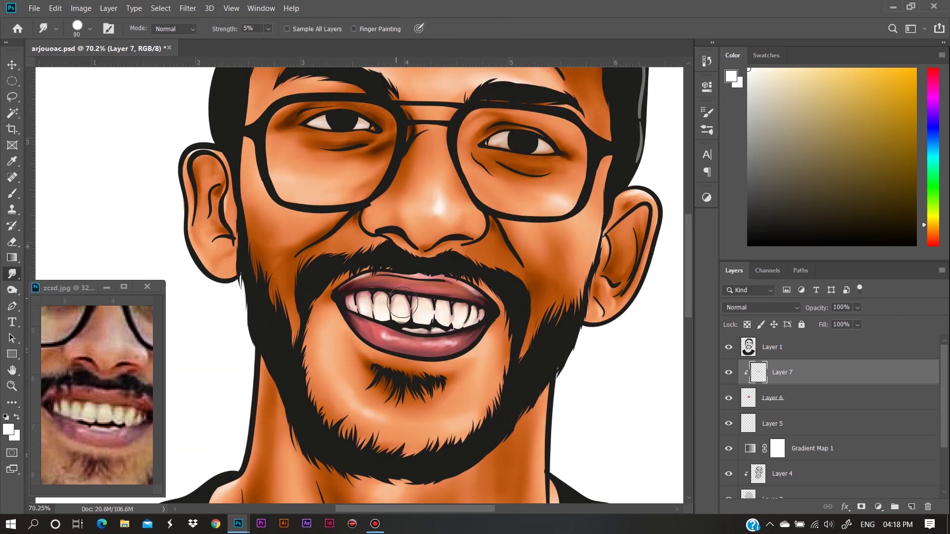
scroll(417, 299, down, 5)
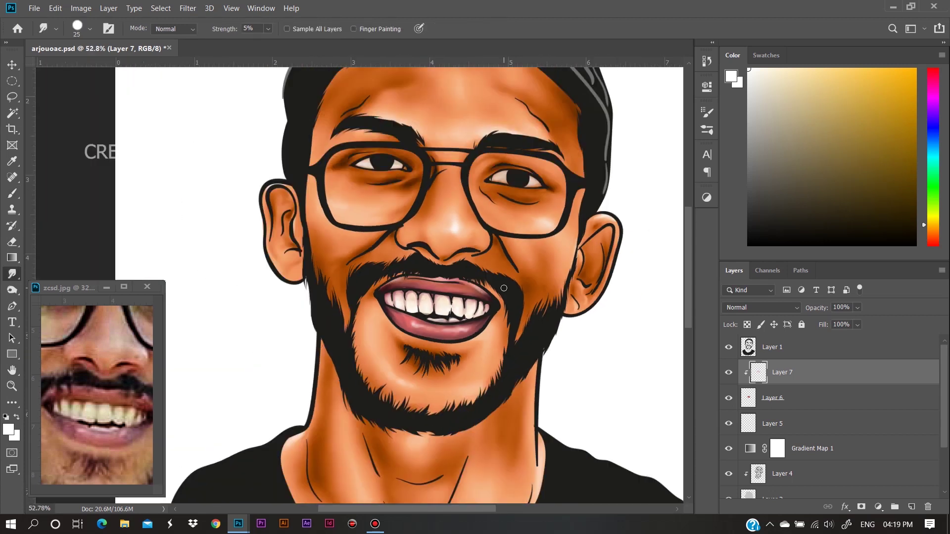
key(ctrl+shift+alt+n)
key(b)
right_click(396, 314)
text(3100)
key(Return)
key(d)
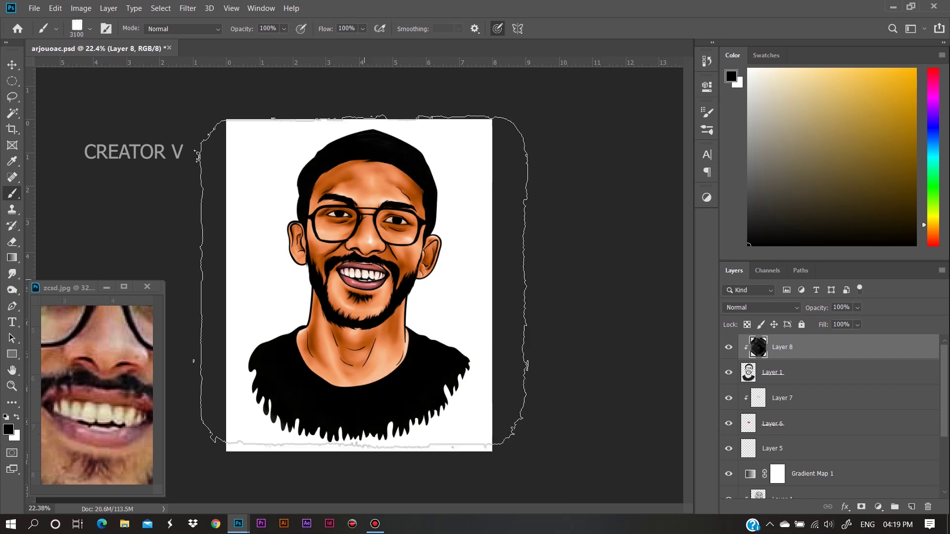
Select Layer 1 and add a new layer with a small white brush for cap highlights
key(w)
click(772, 372)
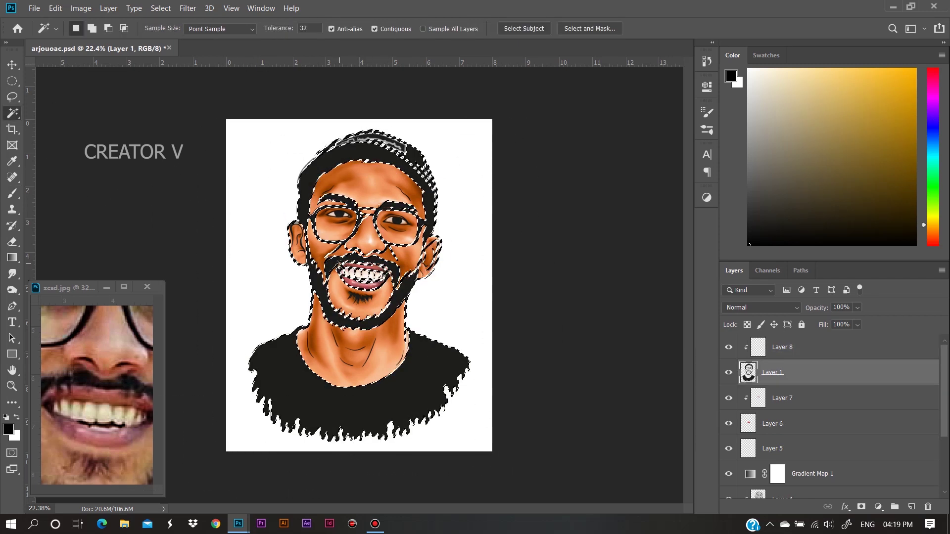
scroll(436, 233, up, 5)
scroll(436, 233, down, 5)
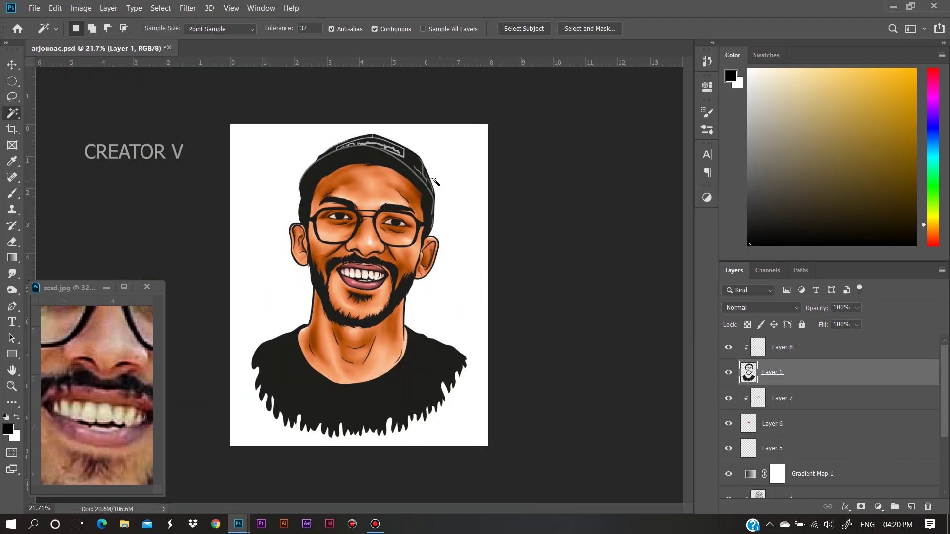
key(ctrl+shift+alt+n)
key(b)
scroll(346, 208, up, 3)
scroll(310, 211, up, 1)
key(bracketleft)
key(bracketleft)
key(bracketleft)
key(x)
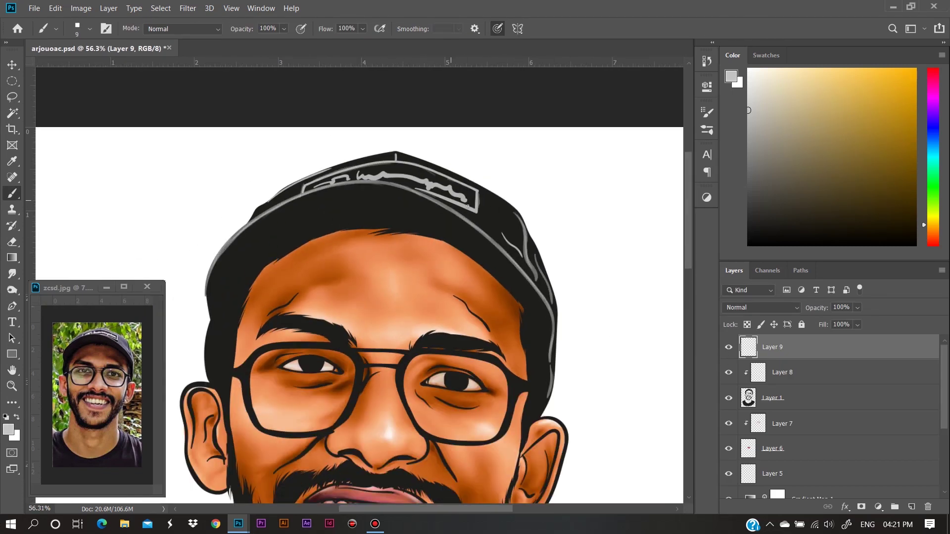
Fill the shirt layer solid black and add a new layer for an overlay tint
scroll(432, 186, down, 5)
key(alt+bracketleft)
right_click(402, 318)
key(d)
key(alt+BackSpace)
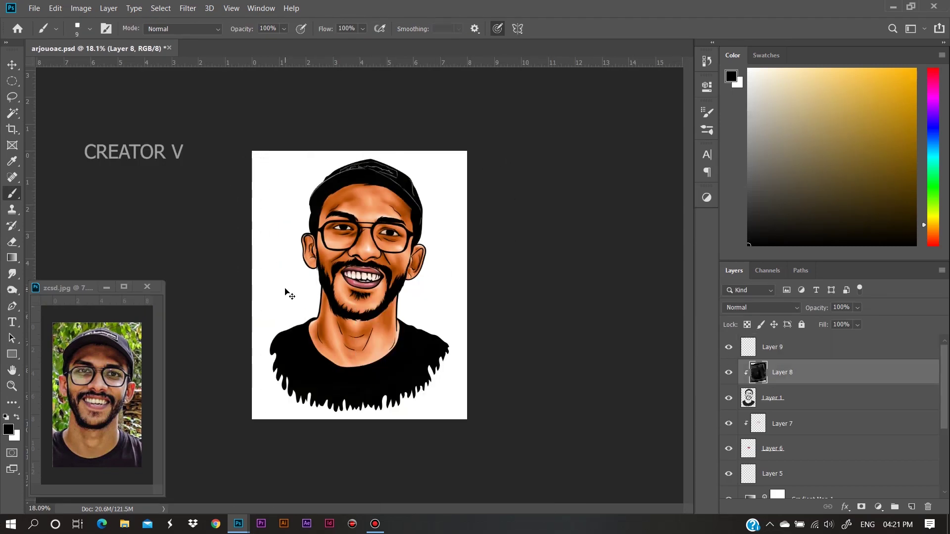
scroll(286, 293, up, 3)
key(ctrl+shift+alt+n)
scroll(401, 312, up, 1)
right_click(401, 312)
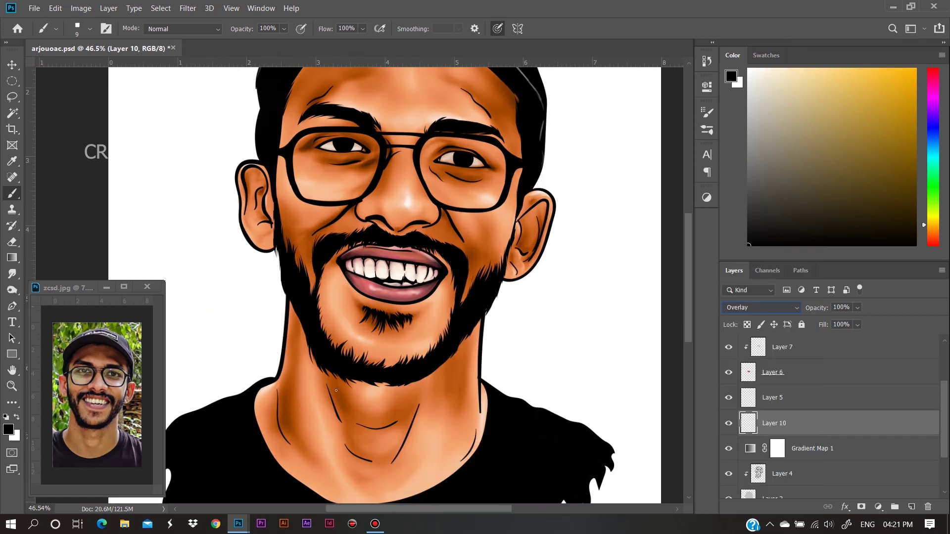
Choose a large soft round brush in pink and set the tint layer to Soft Light
right_click(355, 315)
double_click(488, 444)
mouse_move(931, 232)
mouse_down()
mouse_move(931, 76)
mouse_move(933, 241)
mouse_up()
scroll(385, 287, down, 1)
key(alt+shift+f)
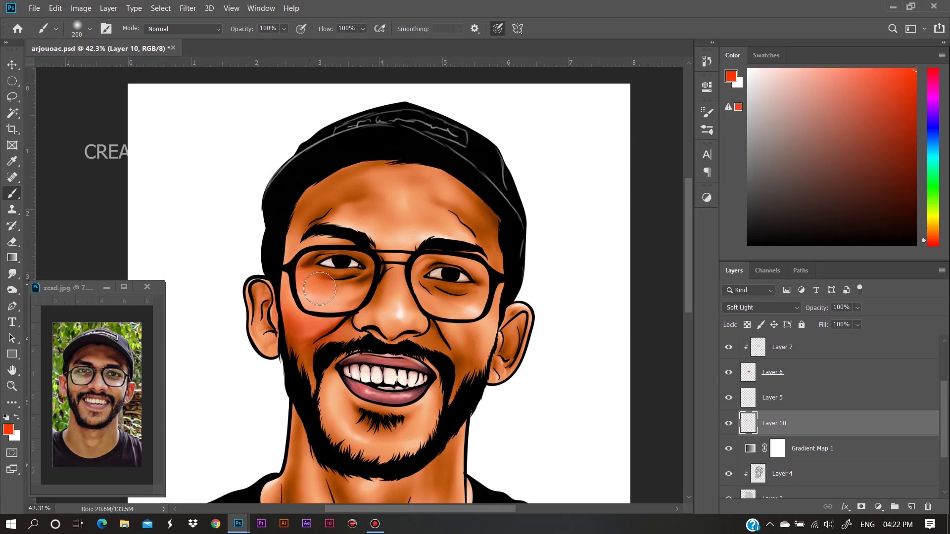
key(bracketleft)
key(bracketleft)
key(bracketleft)
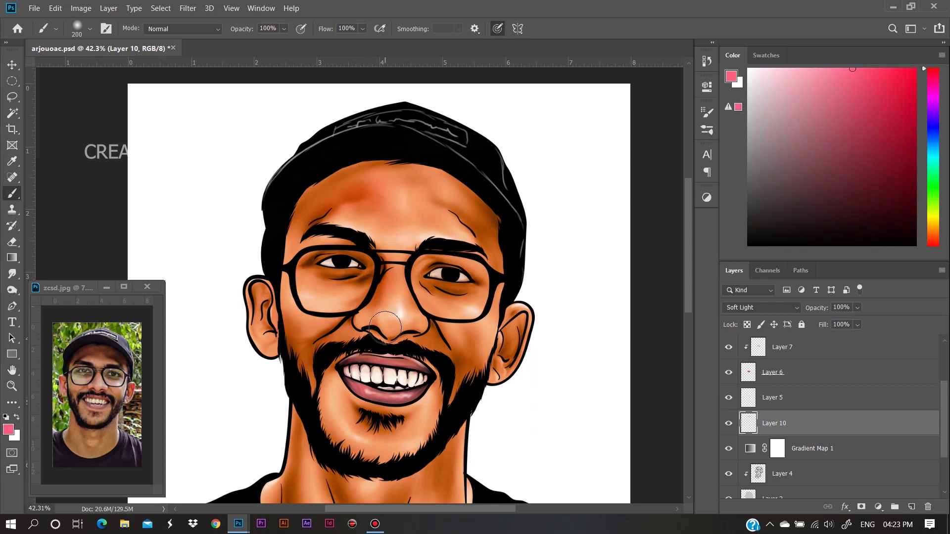
Pick an olive green paint colour in the Color panel
scroll(523, 308, down, 2)
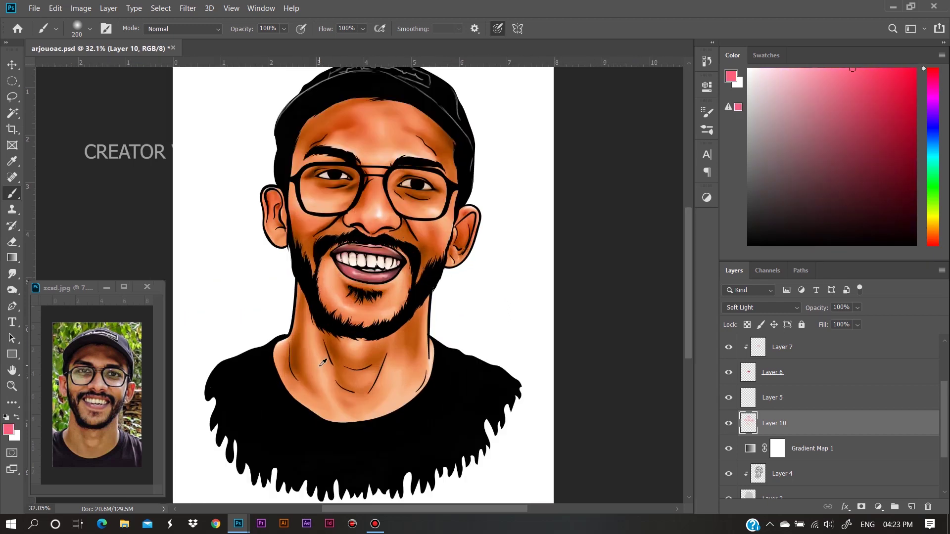
click(936, 208)
click(913, 198)
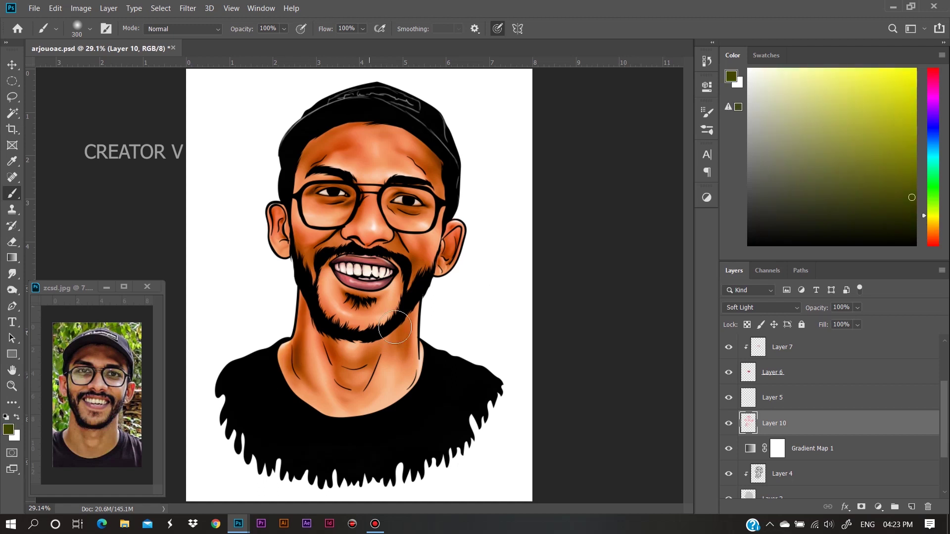
click(932, 215)
scroll(863, 469, down, 2)
Hide Layer 10 and Gradient Map 1 and select the Layer 4 greyscale shading
click(729, 373)
click(729, 399)
click(792, 423)
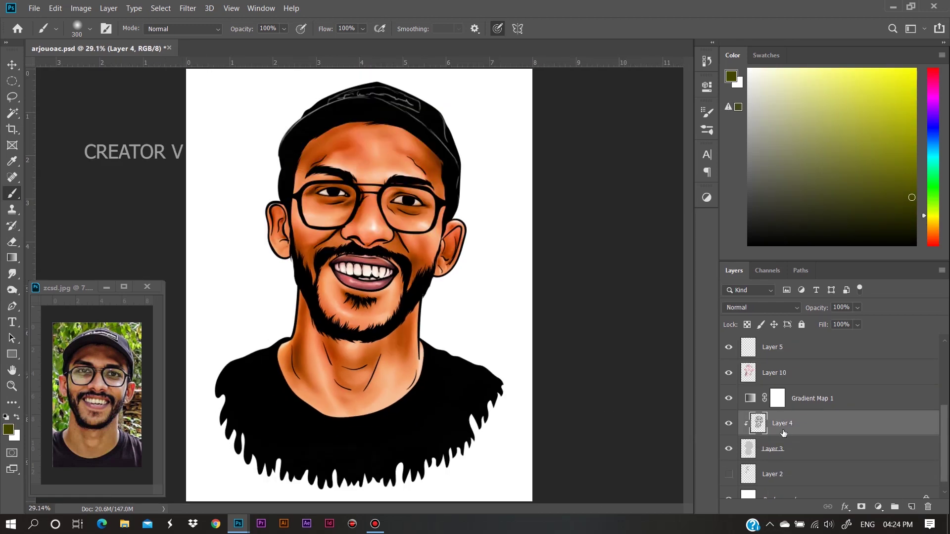
scroll(397, 342, up, 4)
scroll(397, 342, up, 1)
Sample neck greys and paint a deeper shadow on the lower right side of the neck
alt+click(398, 343)
alt+click(398, 343)
key(bracketleft)
key(bracketleft)
key(bracketleft)
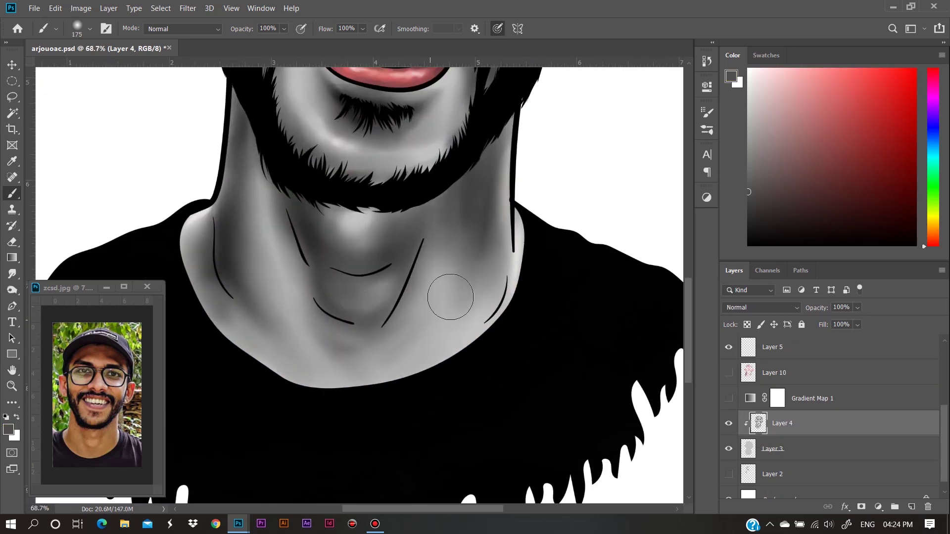
drag(449, 293, 435, 346)
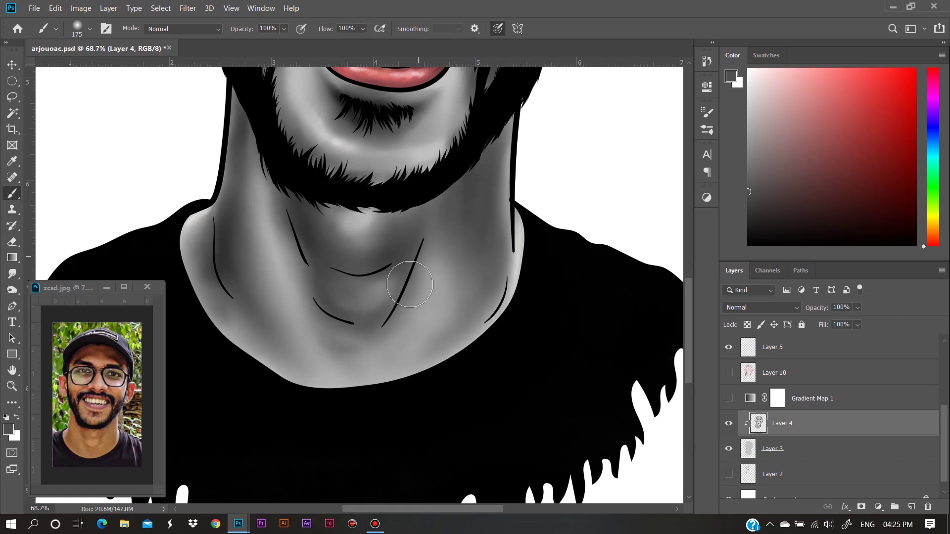
scroll(337, 248, down, 1)
drag(337, 109, 337, 346)
alt+click(475, 322)
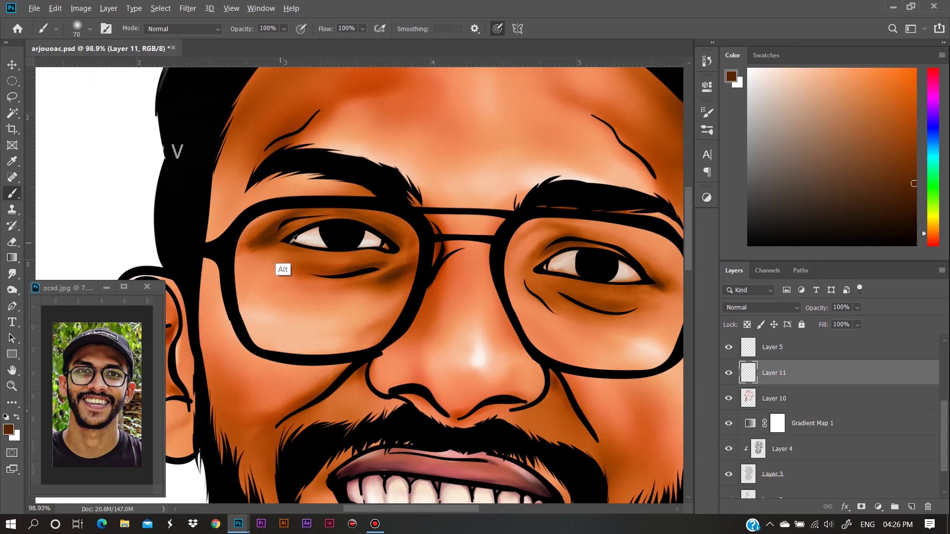
Paint darker red-brown shading under the left eye and along the right eye's upper lid
alt+click(294, 240)
key(bracketleft)
key(bracketleft)
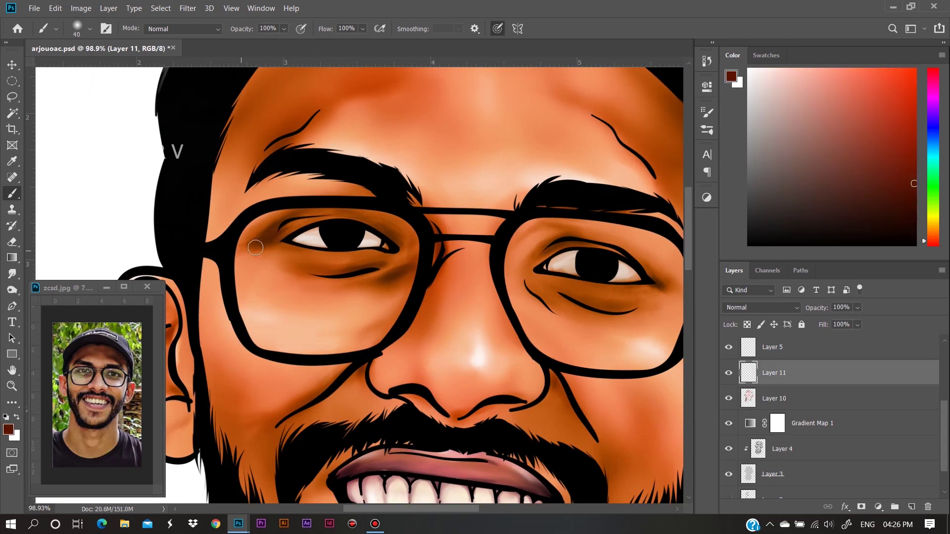
drag(252, 245, 416, 283)
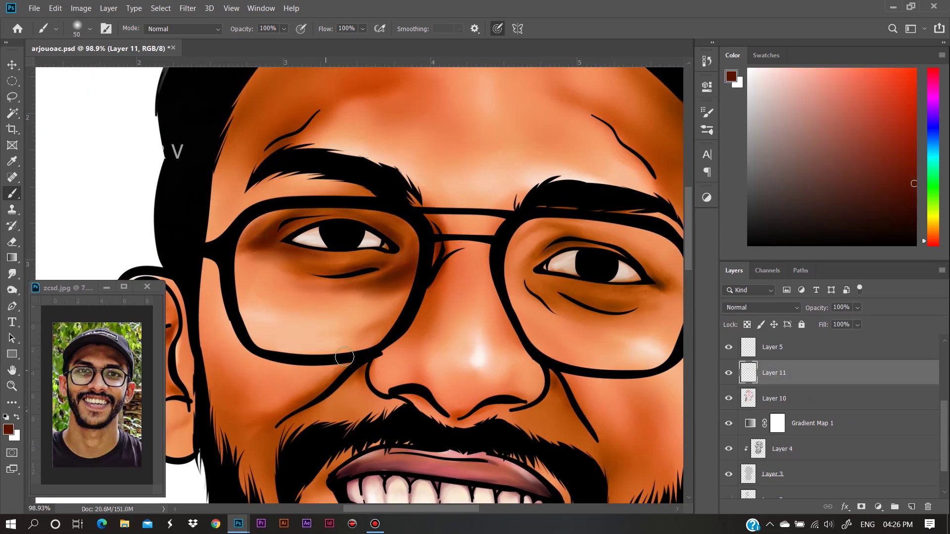
drag(537, 271, 657, 285)
key(bracketright)
key(ctrl+minus)
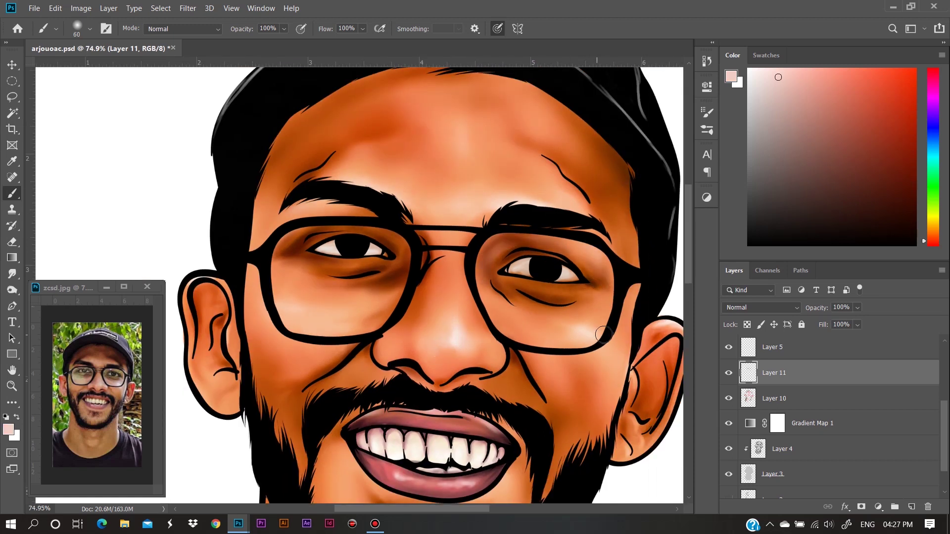
Sample the peach forehead skin, then set a dark red-brown shading colour
alt+click(364, 172)
alt+click(326, 165)
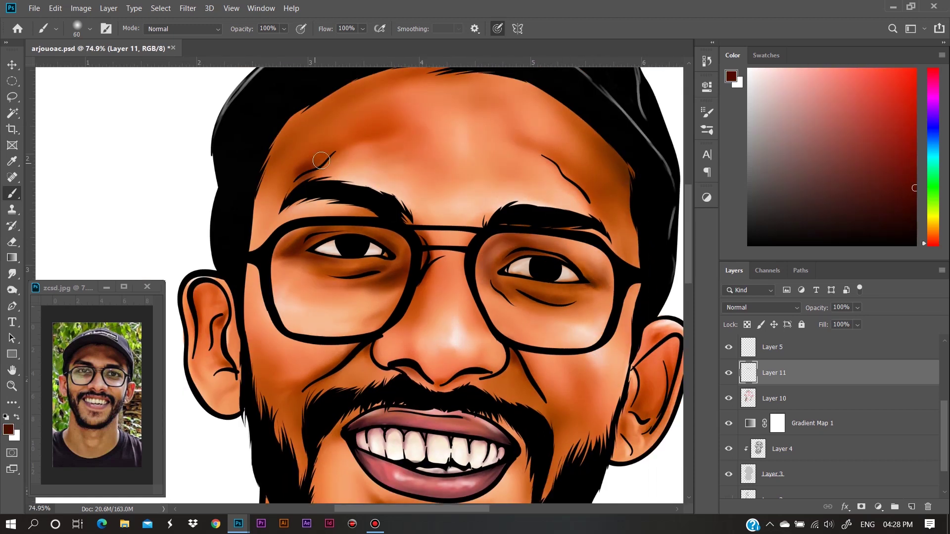
scroll(396, 278, down, 3)
click(935, 242)
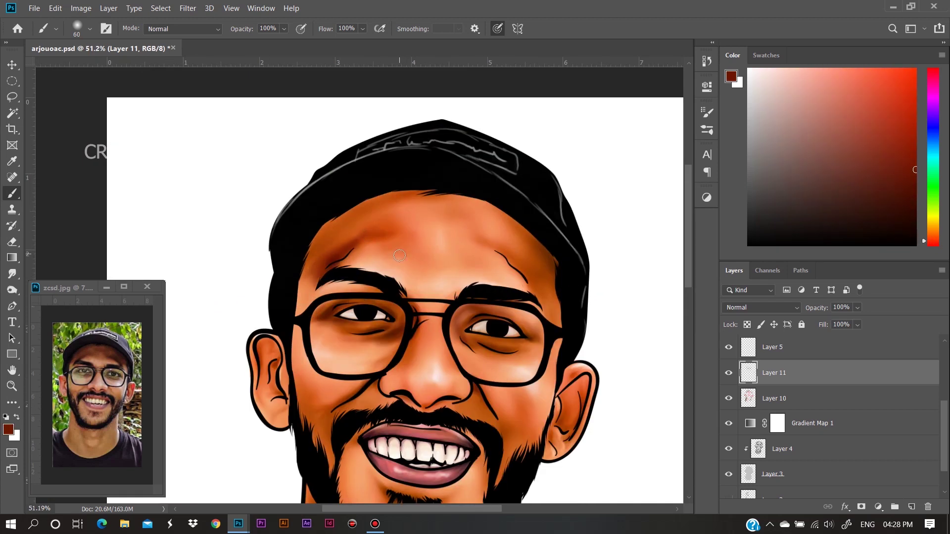
alt+click(322, 248)
alt+click(305, 262)
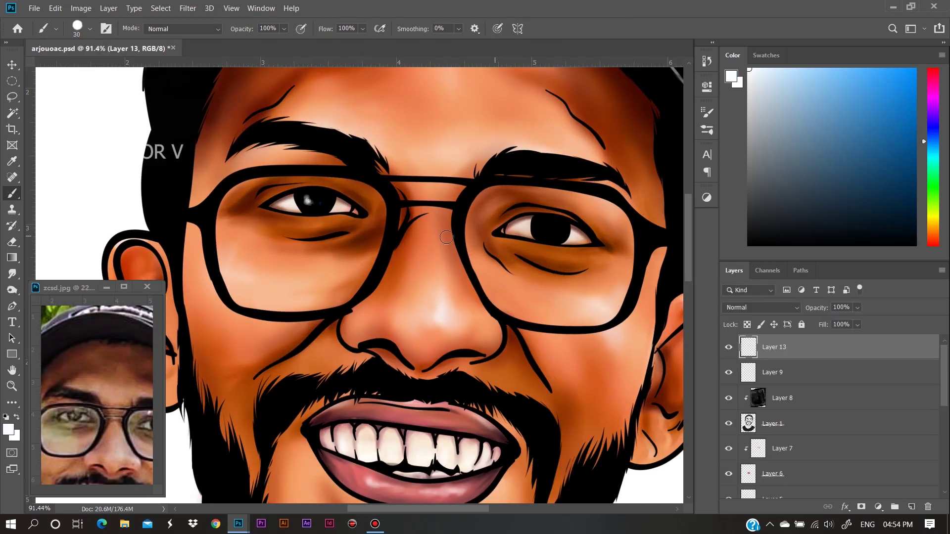
Choose a small hard brush tip and paint dark hair strokes along the left beard edge
scroll(539, 245, down, 2)
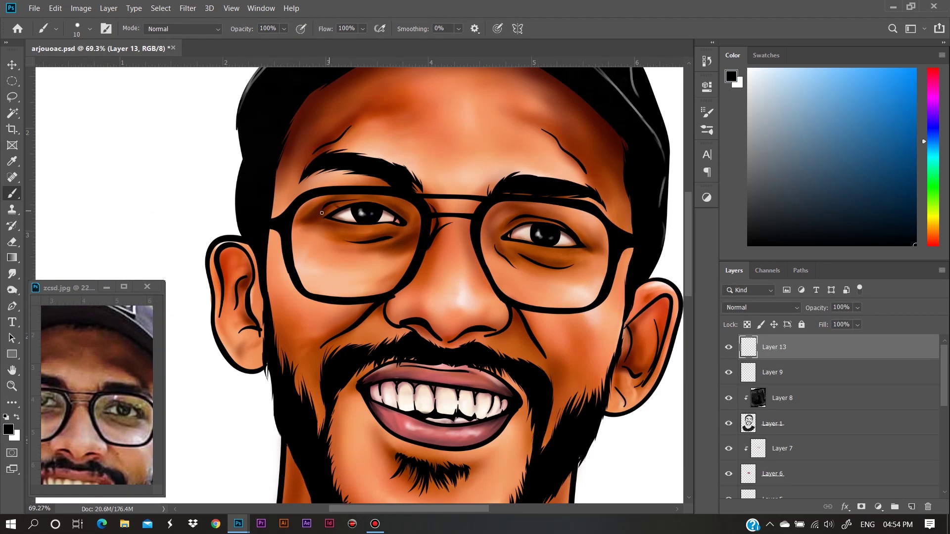
scroll(384, 220, down, 2)
scroll(364, 215, up, 2)
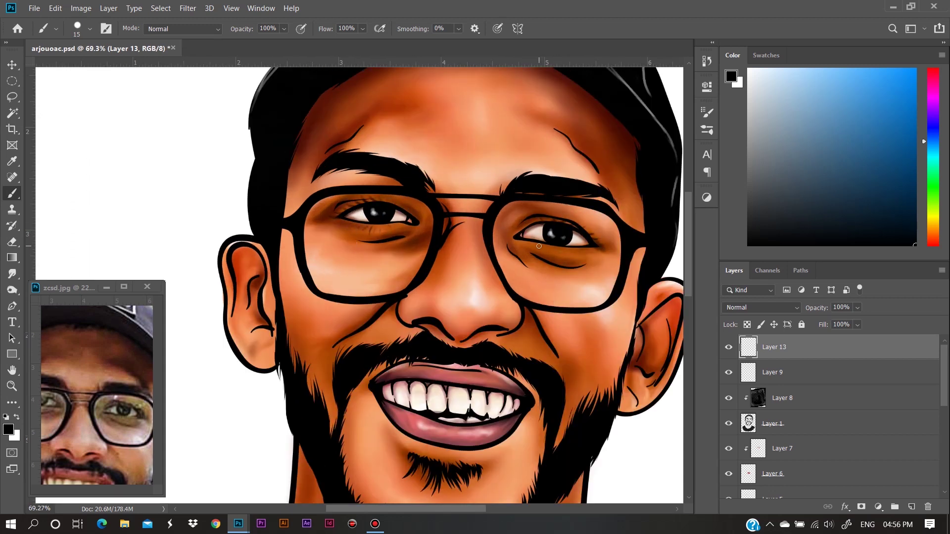
scroll(496, 182, down, 1)
scroll(417, 281, down, 1)
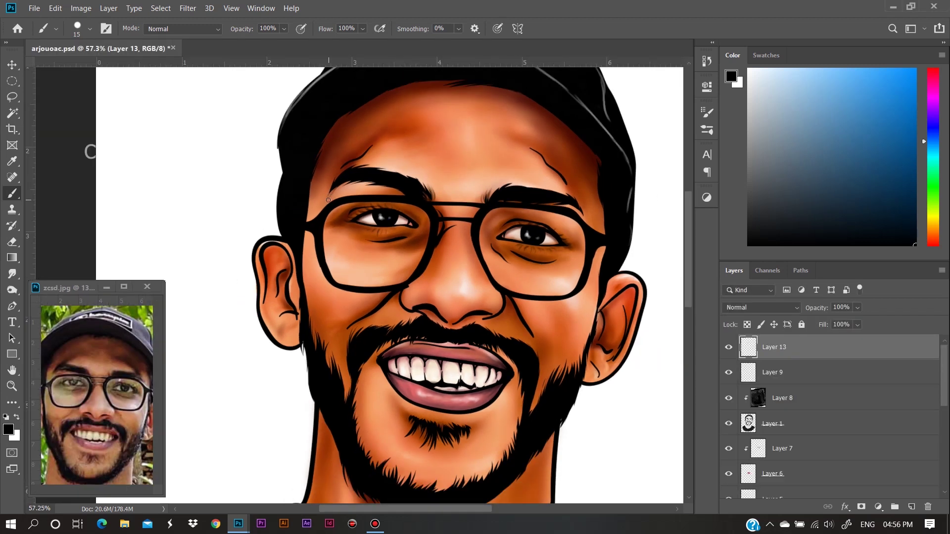
scroll(341, 308, down, 1)
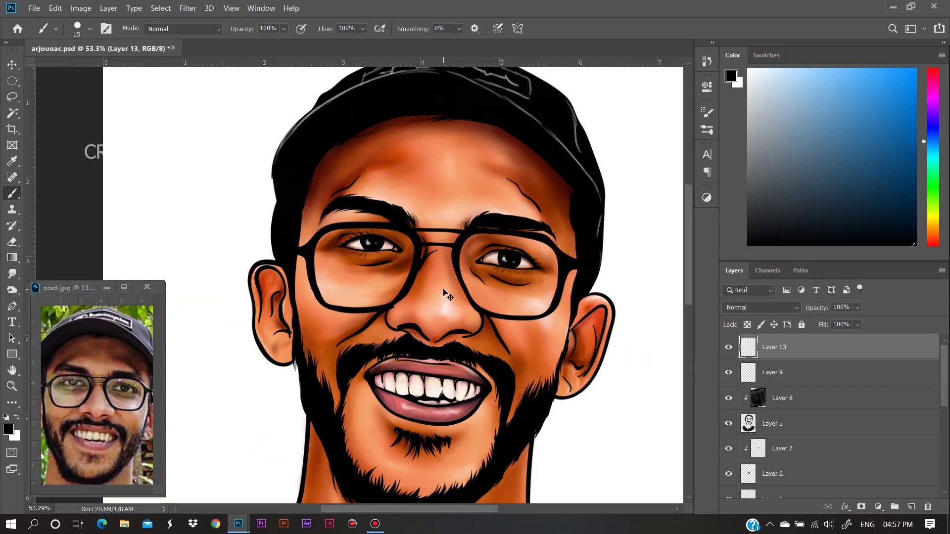
right_click(315, 361)
drag(305, 341, 324, 383)
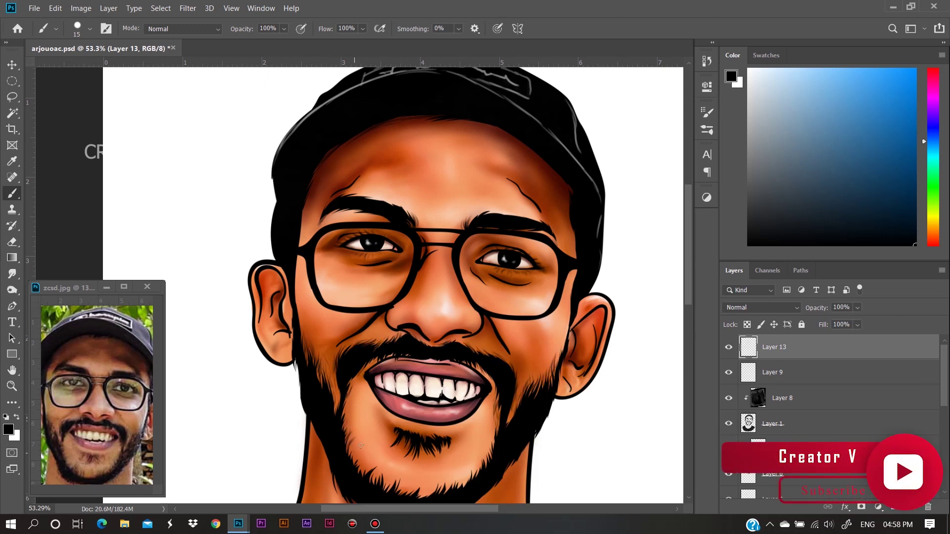
Add a small dark stroke at the goatee tip
scroll(360, 446, down, 2)
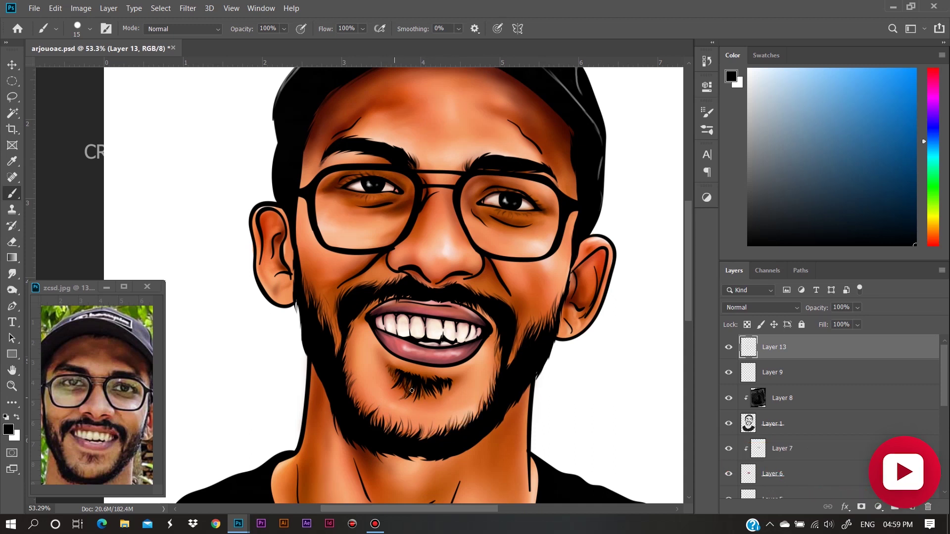
drag(461, 377, 452, 390)
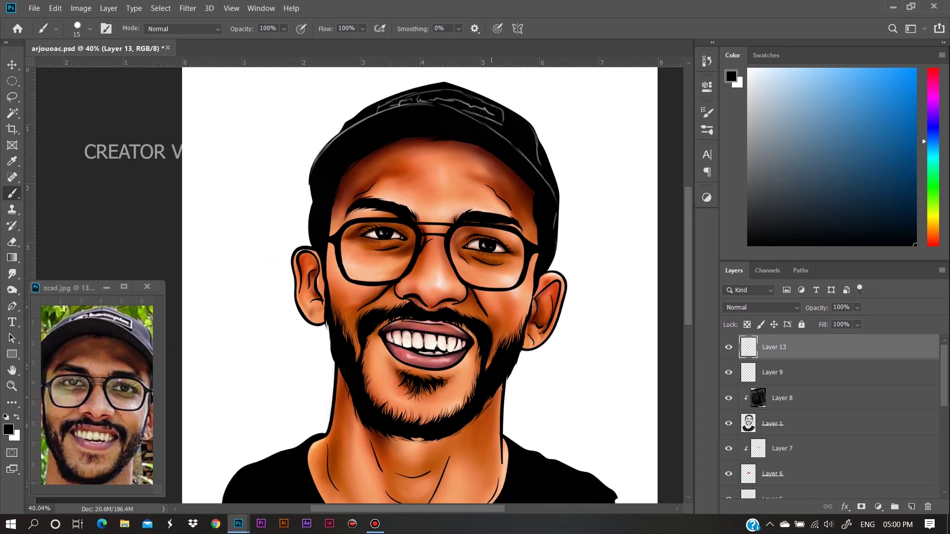
scroll(312, 247, up, 2)
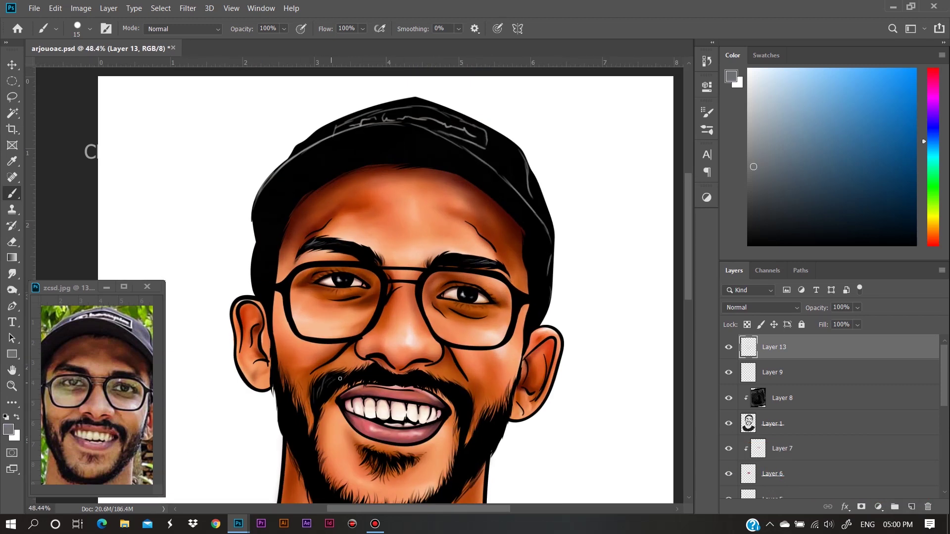
scroll(340, 379, down, 1)
scroll(443, 380, down, 1)
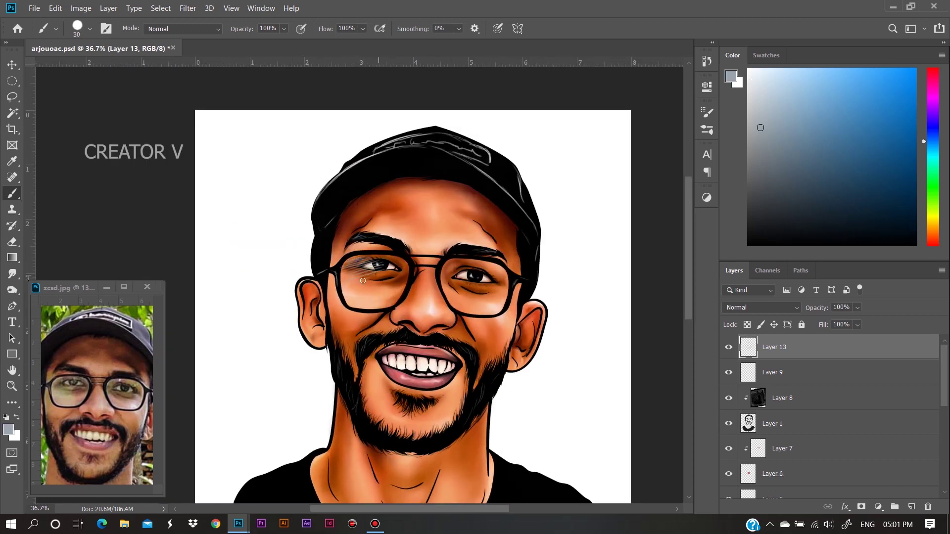
Paint white lens glare on a new layer and lower its opacity to 77%
right_click(363, 281)
click(911, 507)
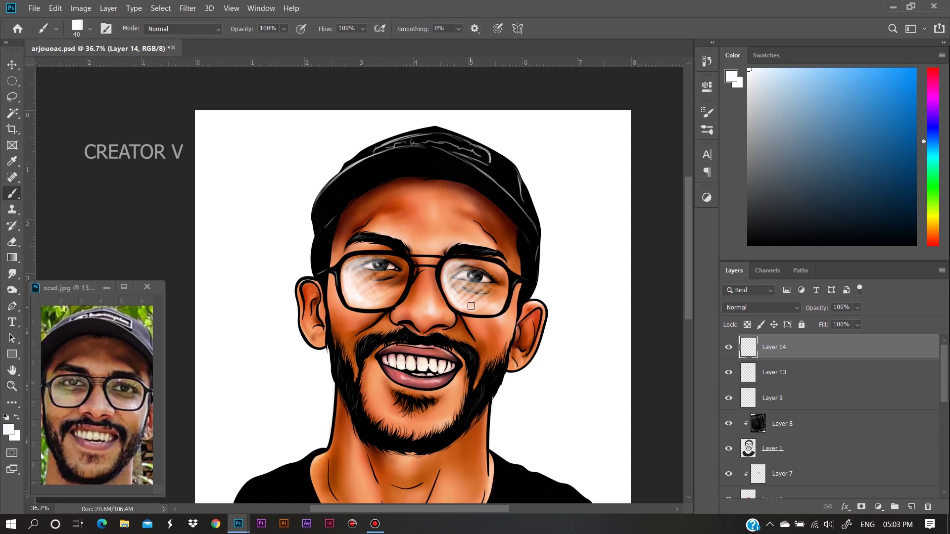
scroll(511, 275, down, 1)
drag(858, 308, 860, 322)
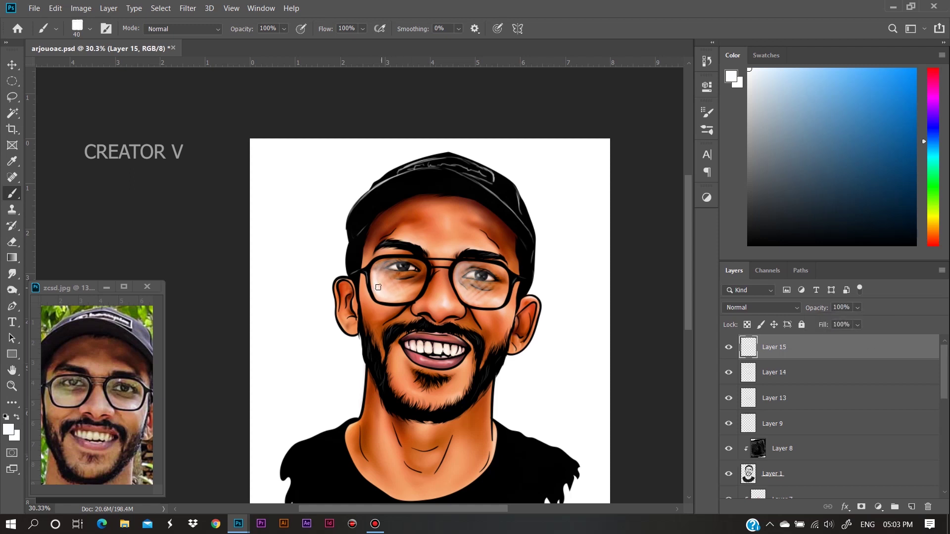
Give Layer 15 an Outer Glow layer style and 63% opacity
double_click(841, 347)
click(893, 93)
key(ctrl+minus)
drag(857, 308, 849, 330)
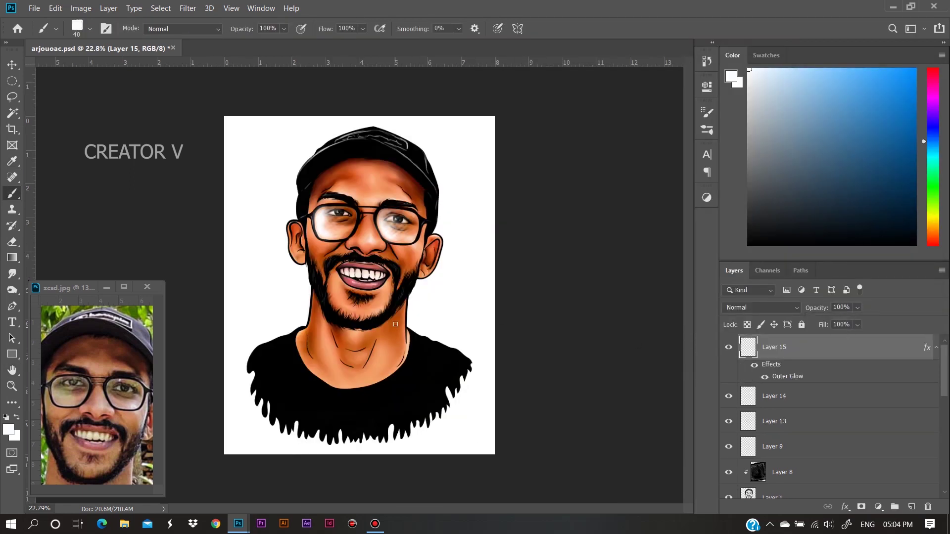
Paint a purple-to-magenta glow behind the portrait with a huge soft brush
right_click(396, 324)
key(Escape)
key(v)
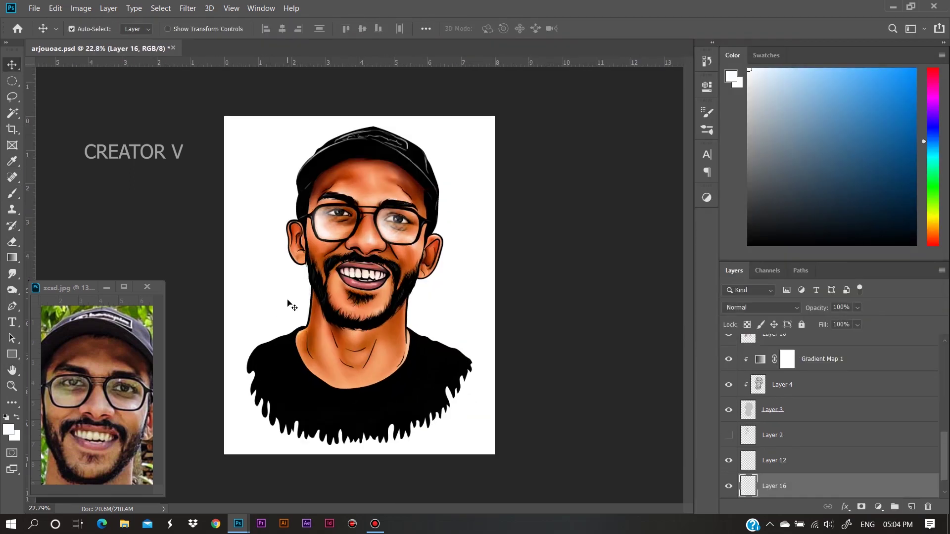
key(b)
mouse_move(276, 329)
mouse_down()
mouse_move(408, 277)
mouse_move(212, 317)
mouse_up()
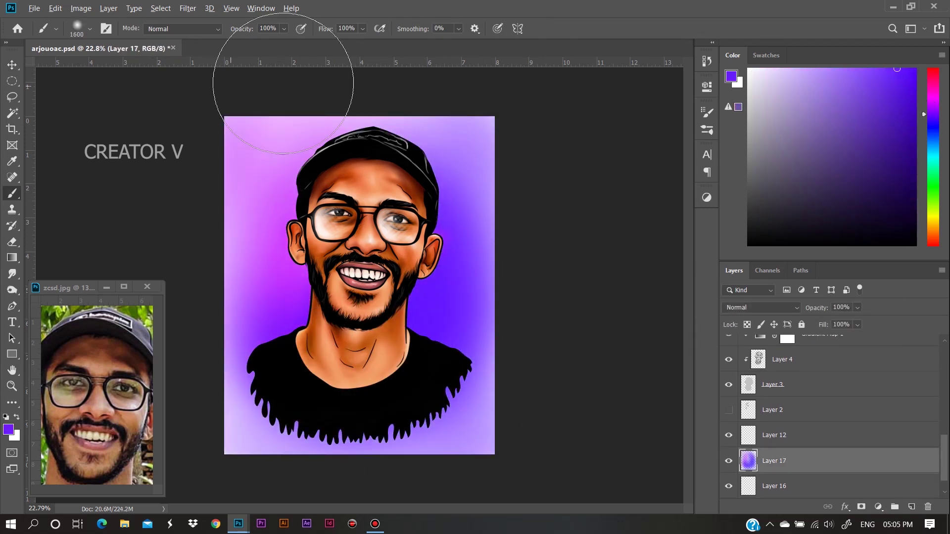
drag(283, 83, 343, 361)
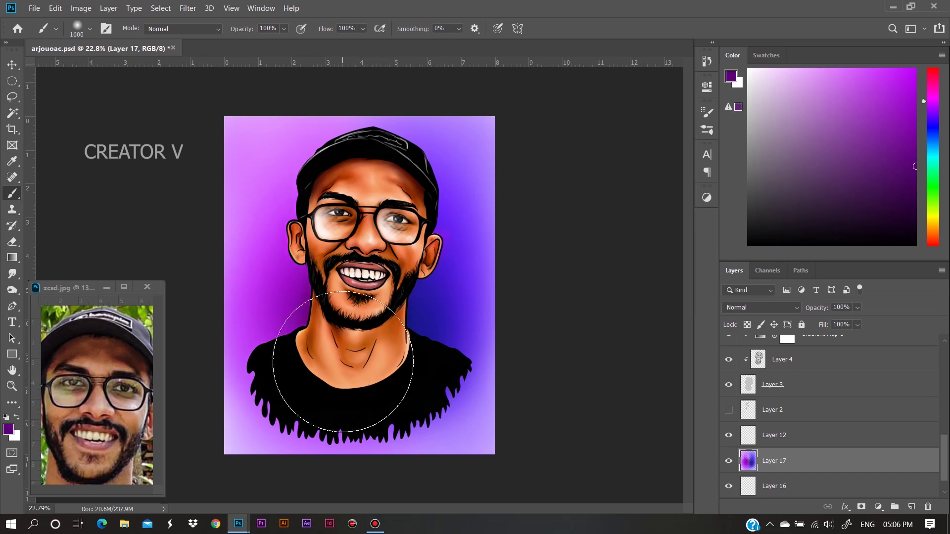
On a new layer, paint white textured edge strokes at size 600 and set Hard Light blending
key(ctrl+shift+alt+n)
right_click(471, 304)
click(515, 423)
drag(488, 123, 242, 460)
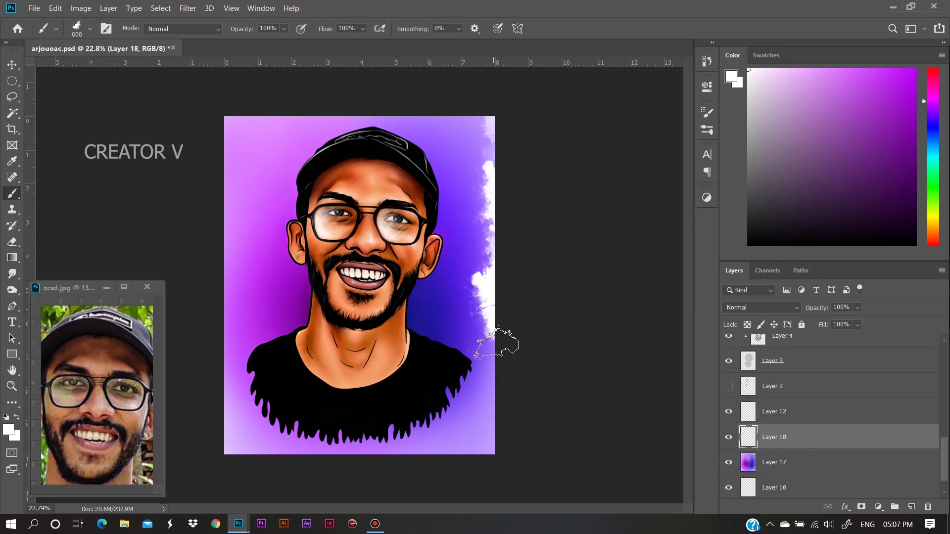
click(762, 307)
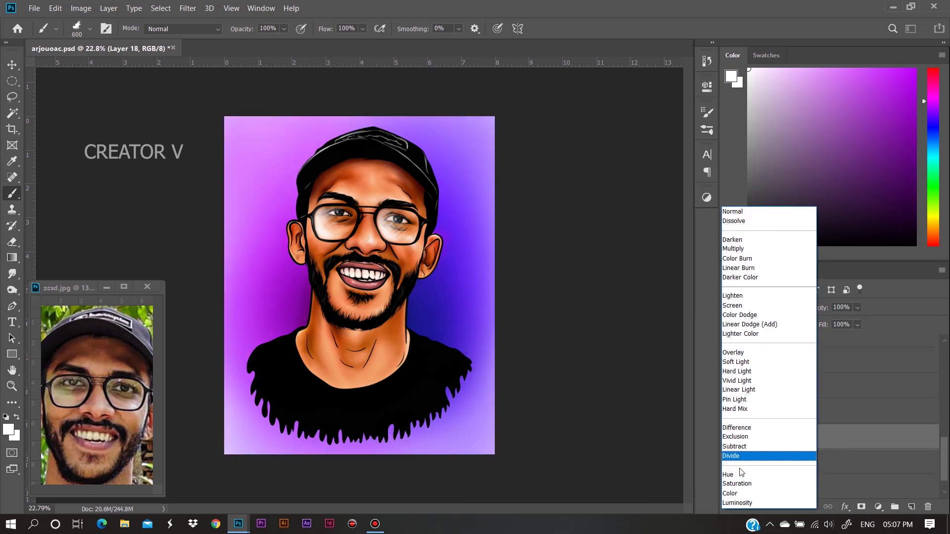
click(737, 372)
click(12, 64)
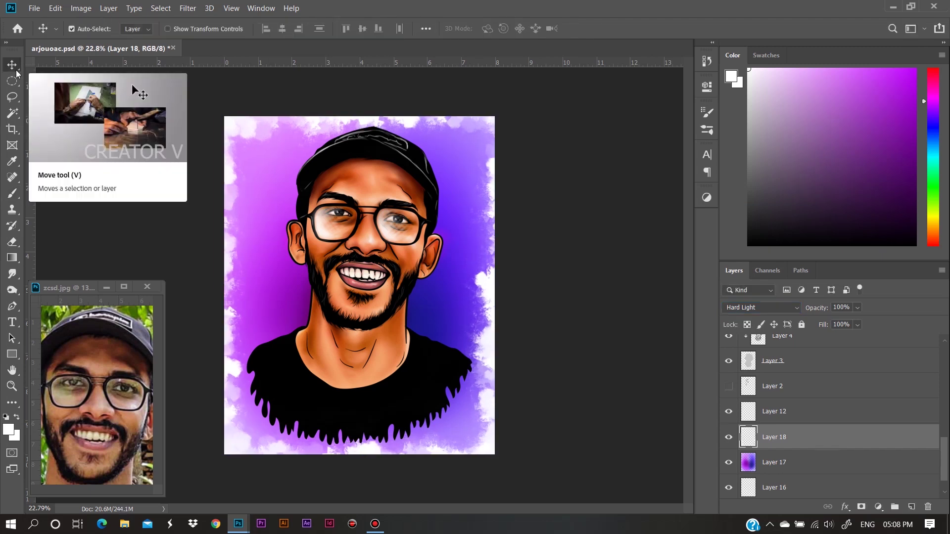
Add a blank layer above the purple background with the Brush tool active
key(ctrl+shift+alt+n)
key(b)
right_click(442, 410)
key(Escape)
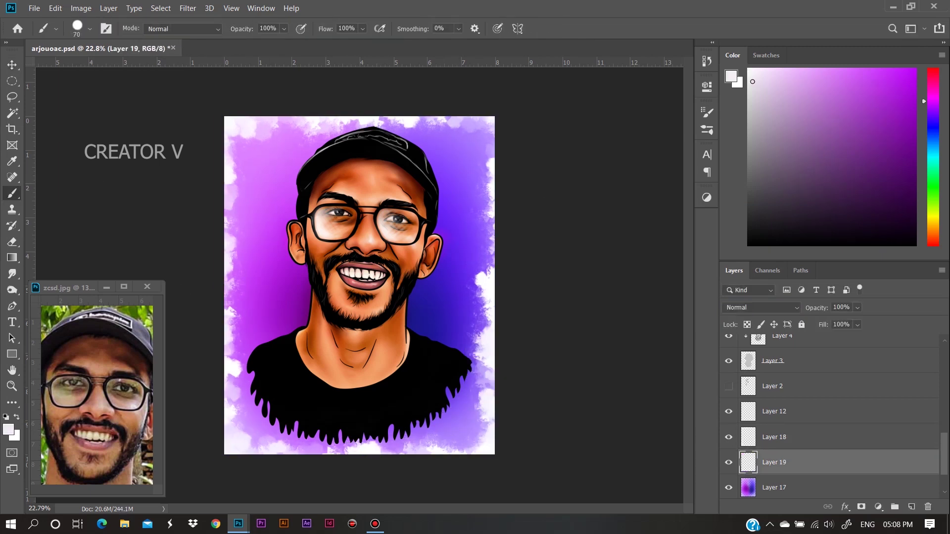